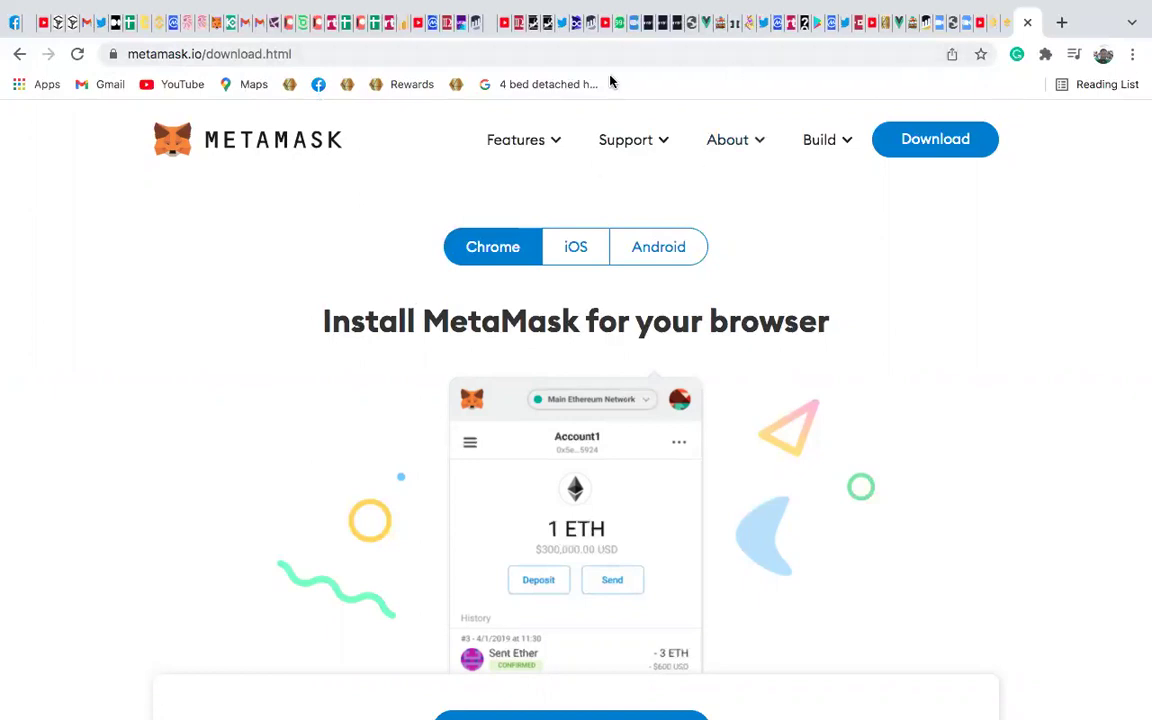
Step: Show Chrome's installed extensions list, which includes MetaMask, on the metamask.io download page
{"action": "left_click", "coordinate": [1045, 54]}
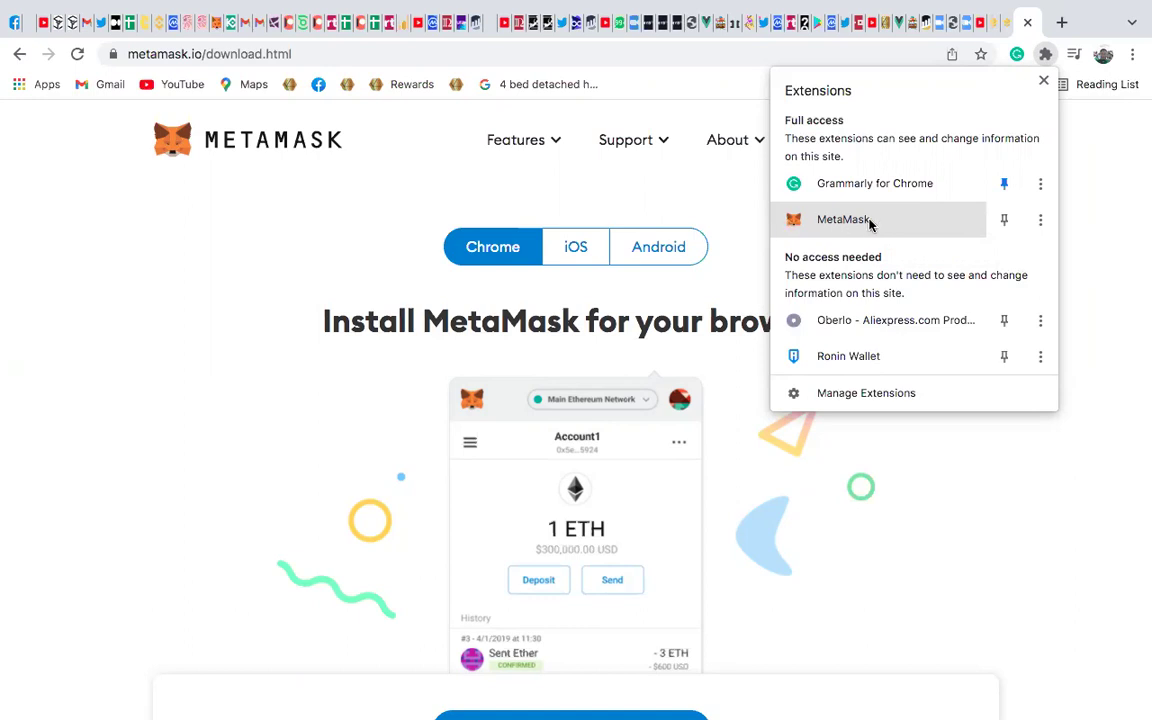
Step: Pin MetaMask to the toolbar, view the wallet's 0.0088 ETH, then go to the Binance Smart Chain article
{"action": "left_click", "coordinate": [905, 224]}
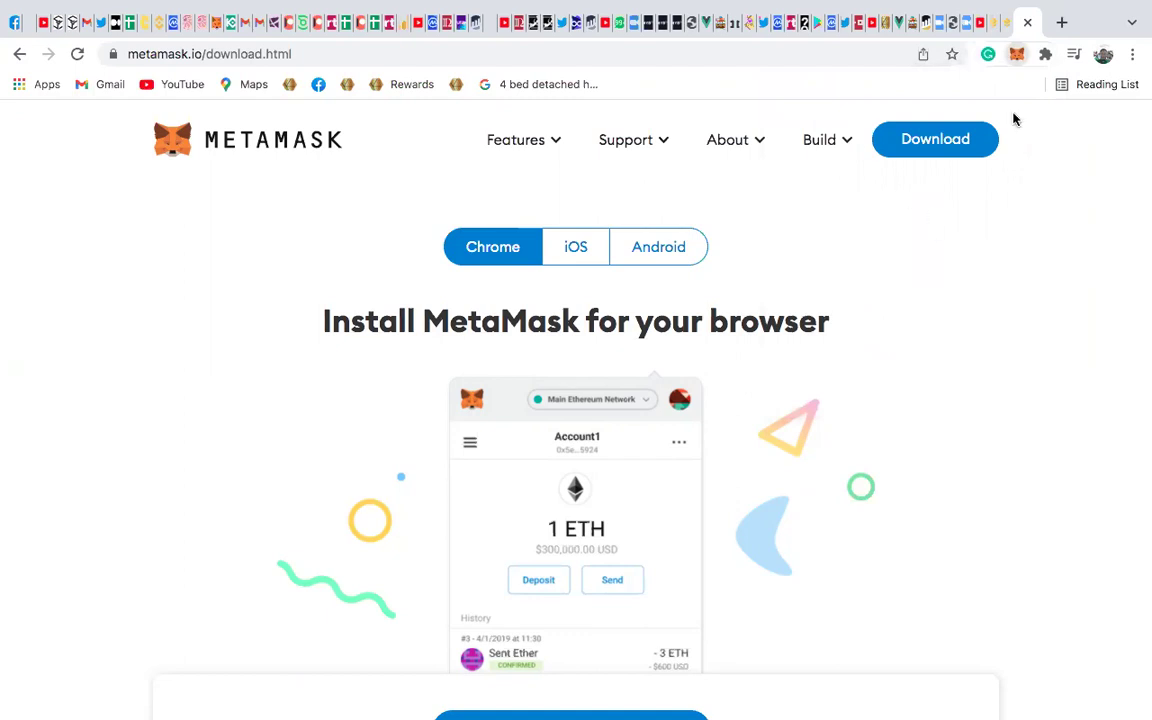
{"action": "left_click", "coordinate": [1016, 54]}
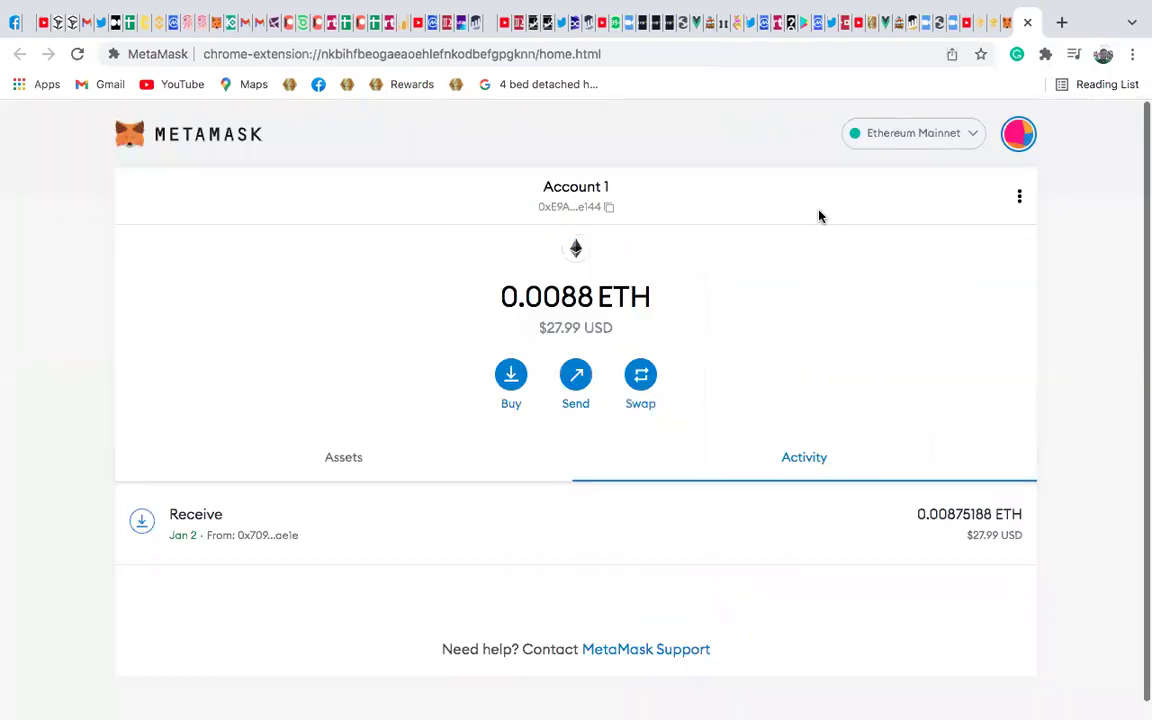
{"action": "left_click", "coordinate": [983, 24]}
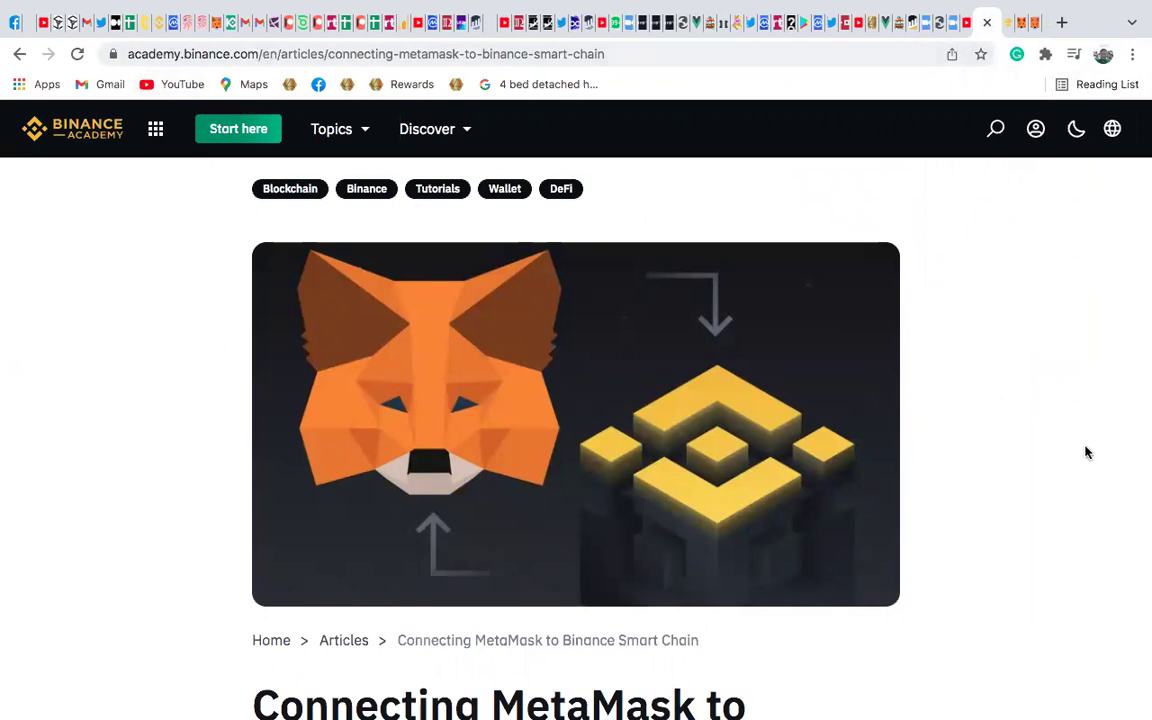
Step: Scroll the Binance article to the Smart Chain Mainnet parameters, then return to the metamask.io page
{"action": "scroll", "coordinate": [1078, 451], "scroll_direction": "down", "scroll_amount": 1}
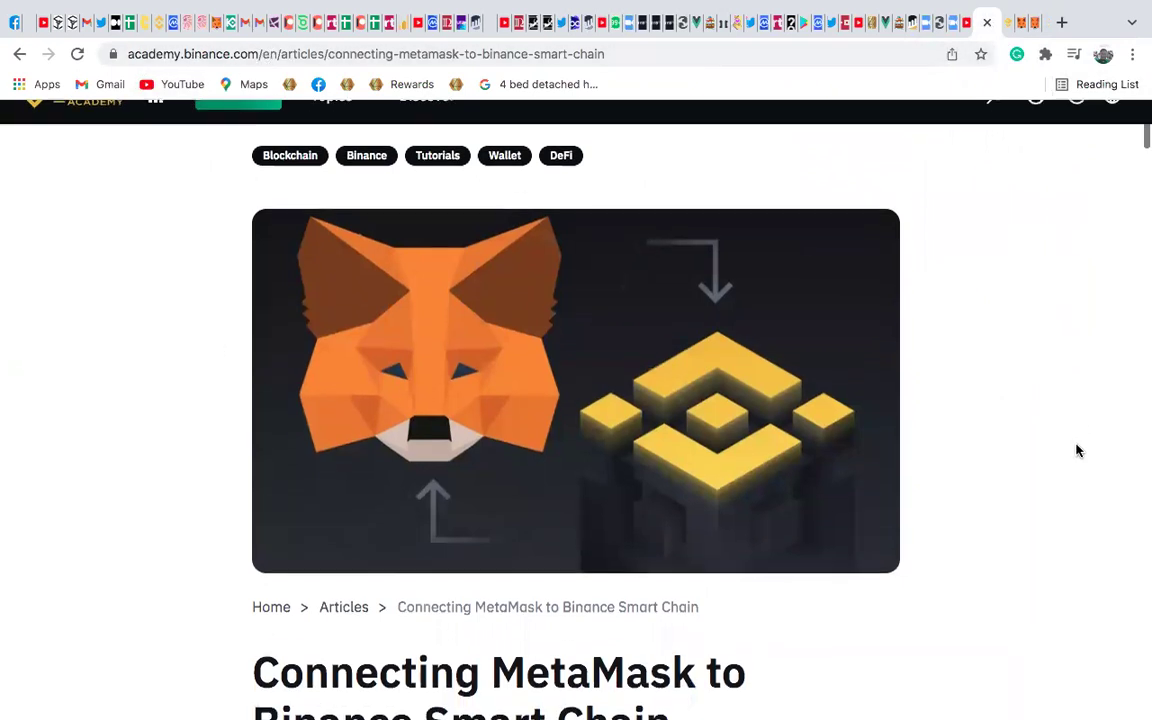
{"action": "scroll", "coordinate": [1078, 451], "scroll_direction": "down", "scroll_amount": 5}
{"action": "scroll", "coordinate": [1078, 451], "scroll_direction": "down", "scroll_amount": 6}
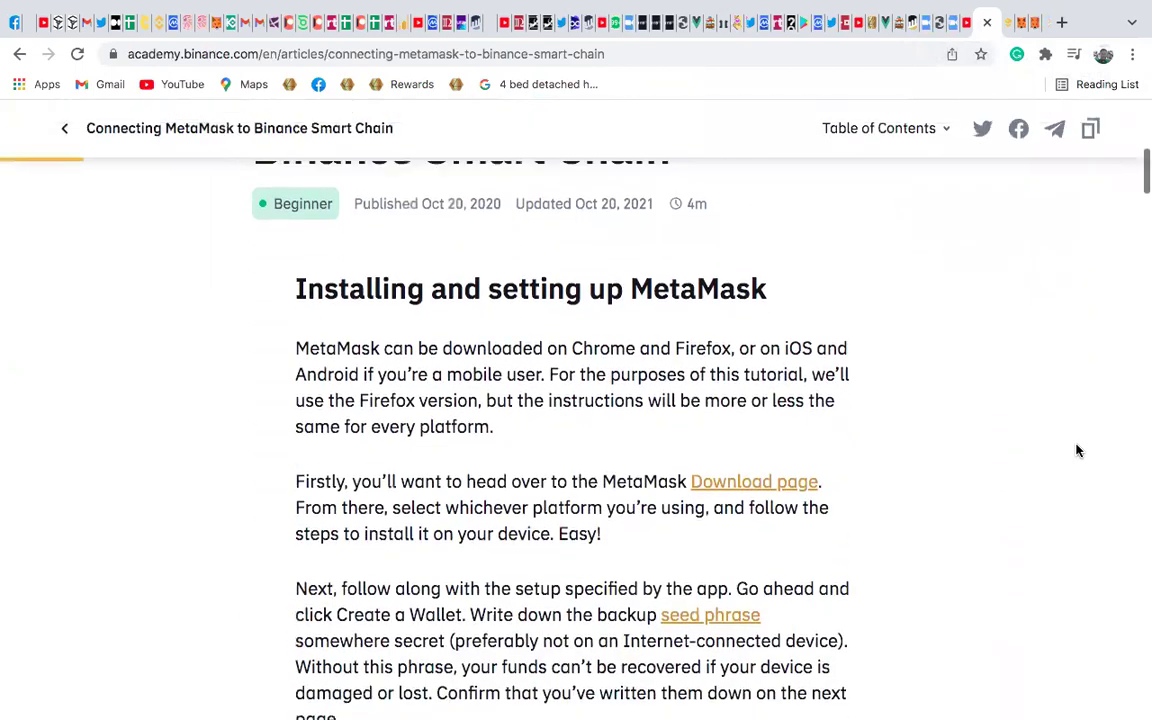
{"action": "scroll", "coordinate": [1078, 451], "scroll_direction": "down", "scroll_amount": 8}
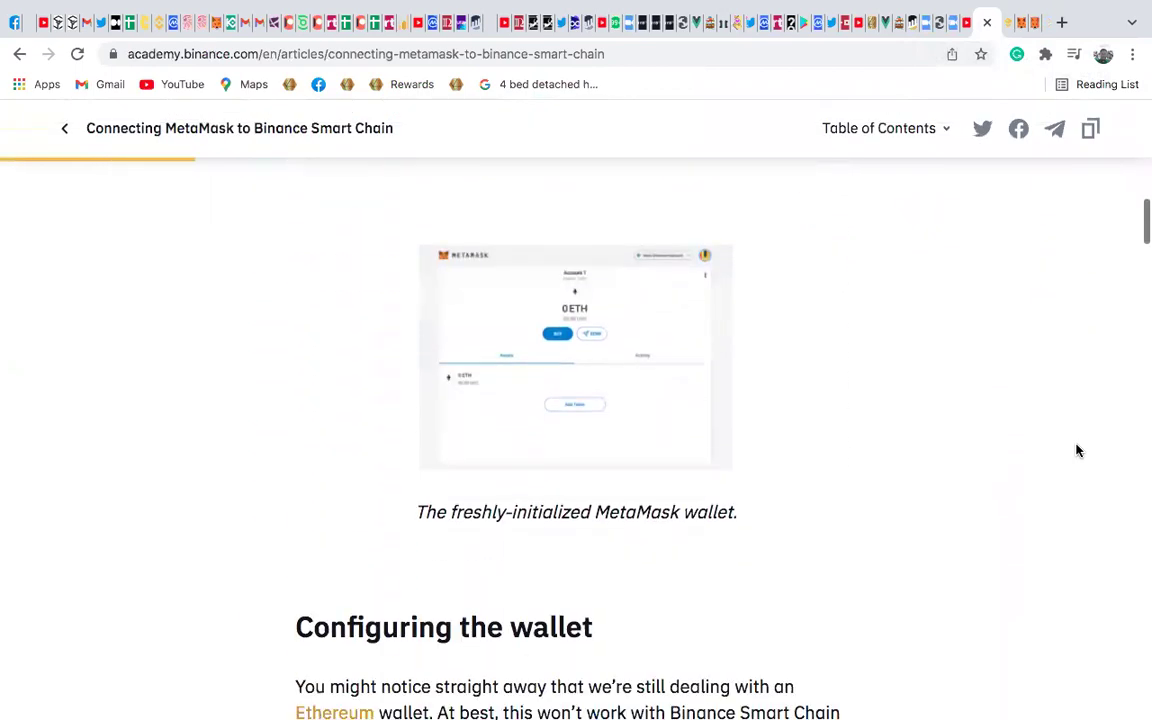
{"action": "scroll", "coordinate": [1078, 451], "scroll_direction": "down", "scroll_amount": 8}
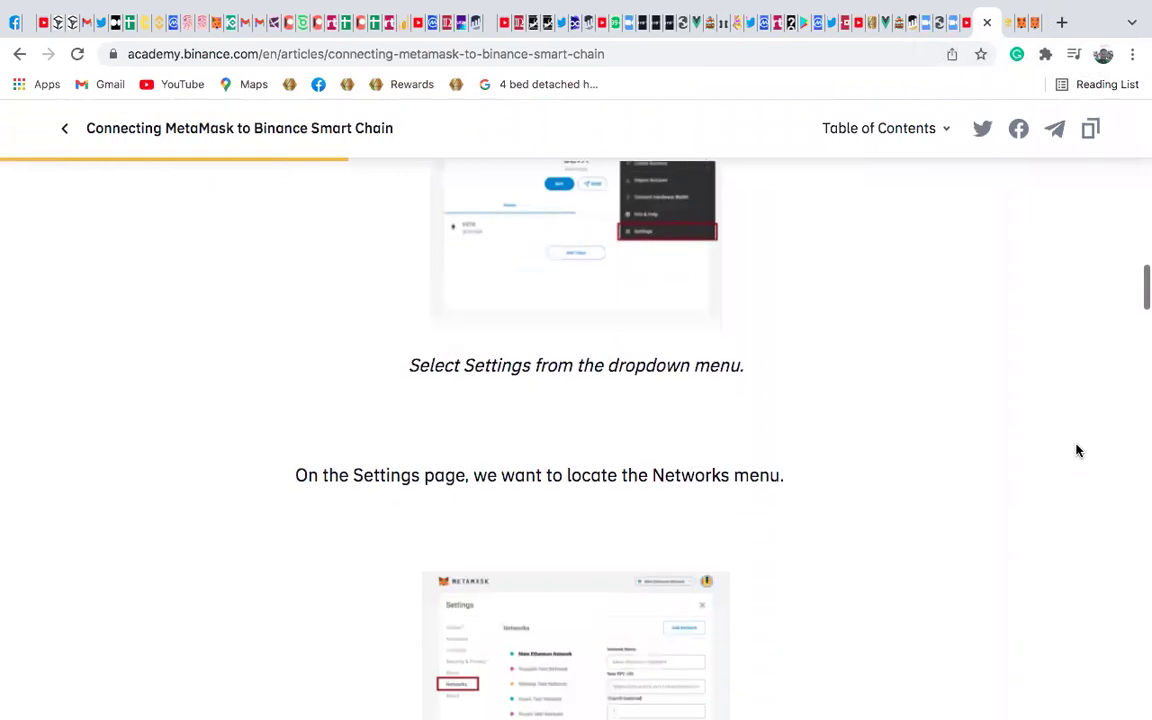
{"action": "scroll", "coordinate": [1078, 451], "scroll_direction": "down", "scroll_amount": 3}
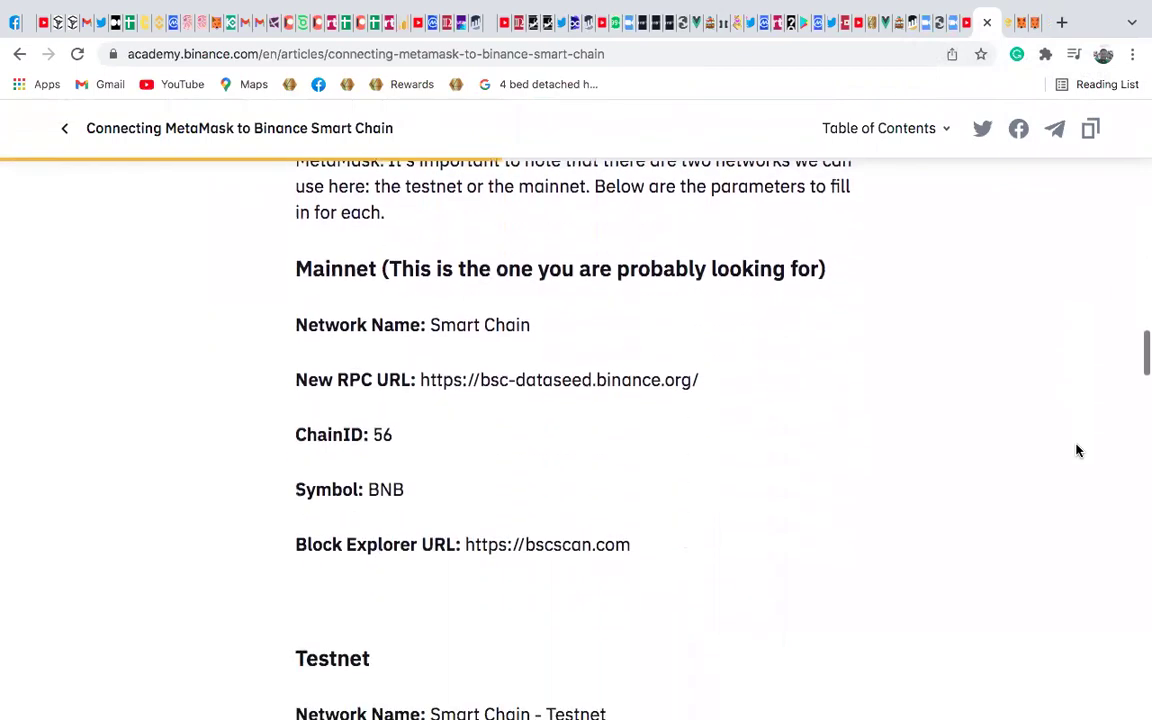
{"action": "left_click", "coordinate": [1005, 16]}
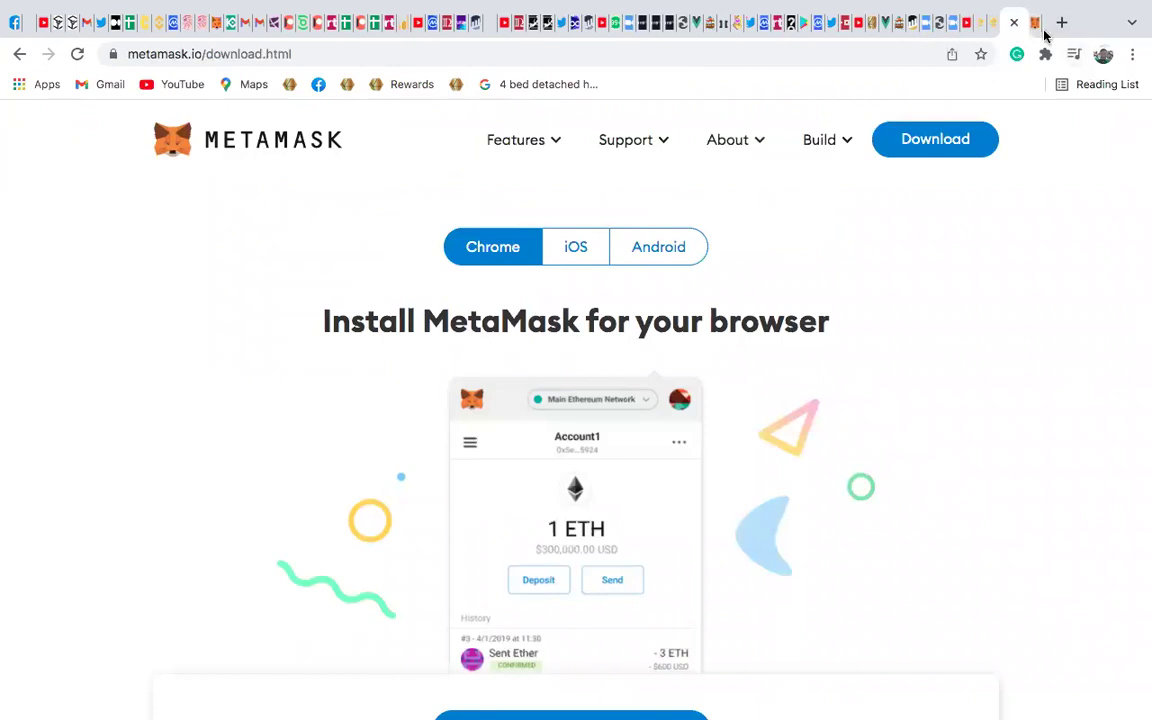
Step: From the MetaMask network dropdown, go through Add Network to the blank Add a network form
{"action": "left_click", "coordinate": [1035, 21]}
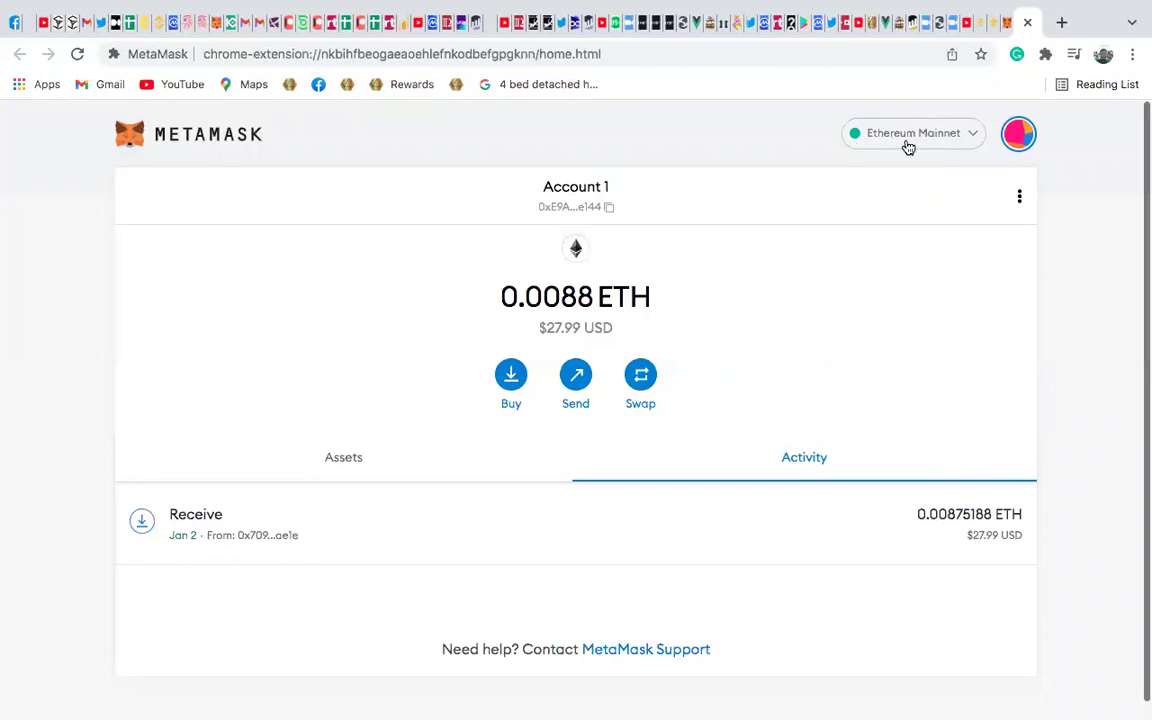
{"action": "left_click", "coordinate": [968, 138]}
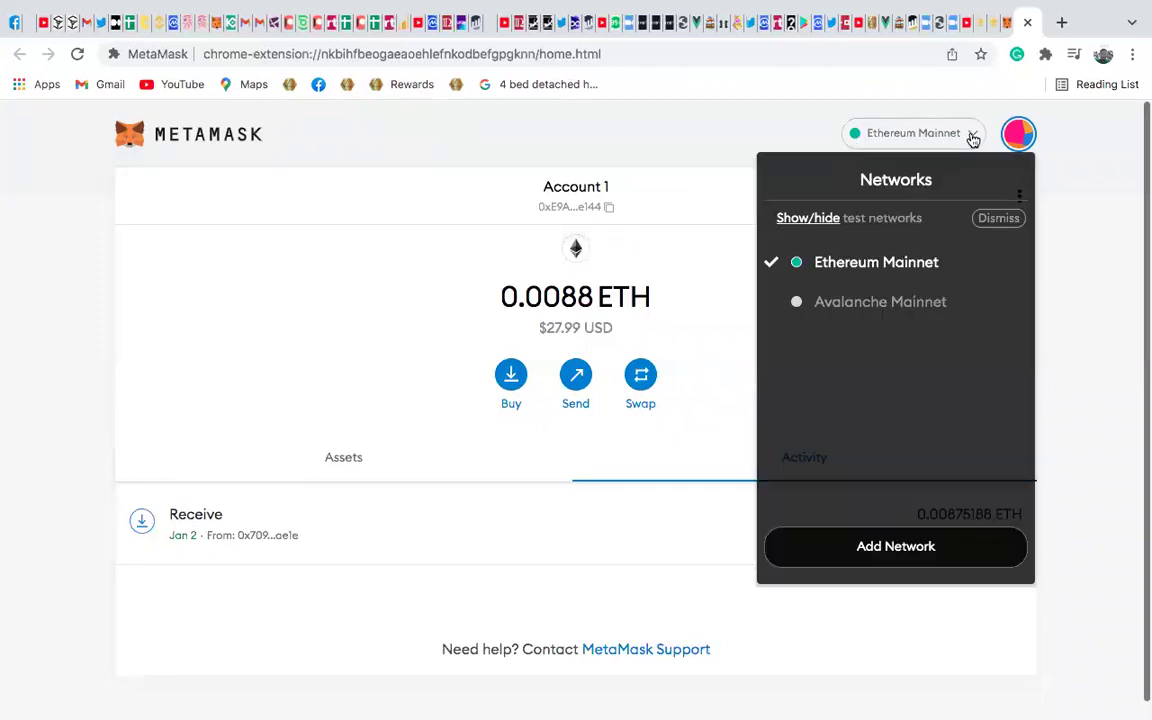
{"action": "left_click", "coordinate": [878, 546]}
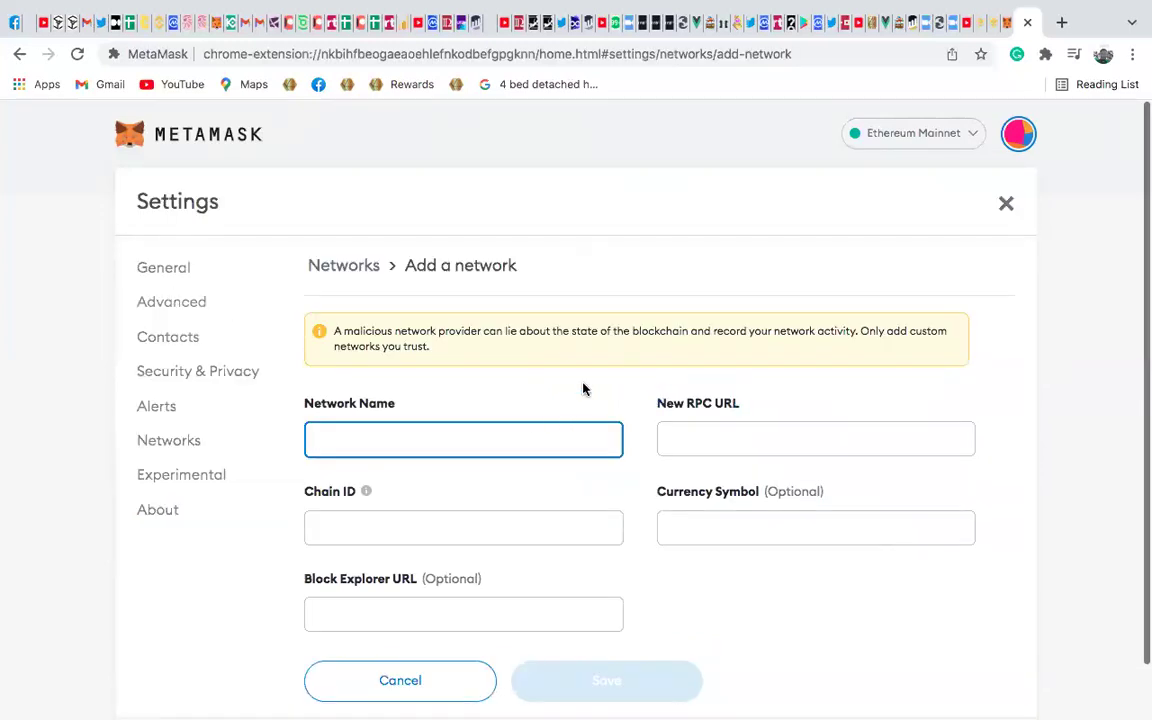
{"action": "left_click", "coordinate": [155, 452]}
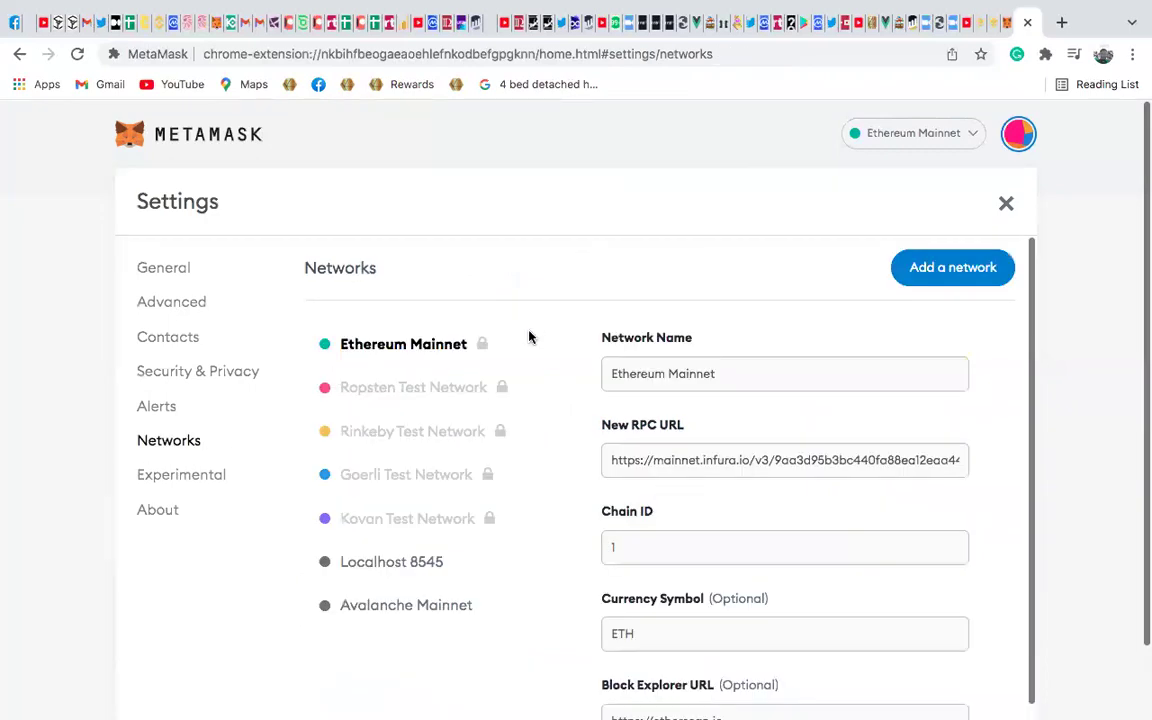
{"action": "left_click", "coordinate": [947, 272]}
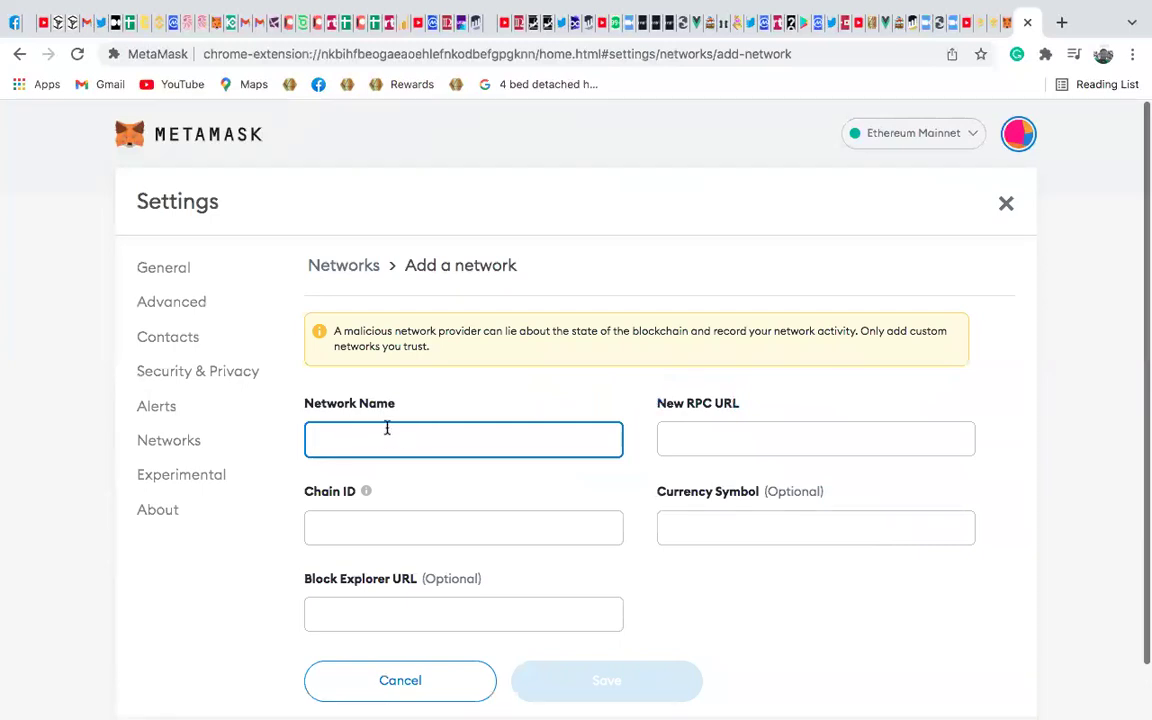
Step: Copy 'Smart Chain' from the Binance article and paste it as the network name
{"action": "left_click", "coordinate": [994, 26]}
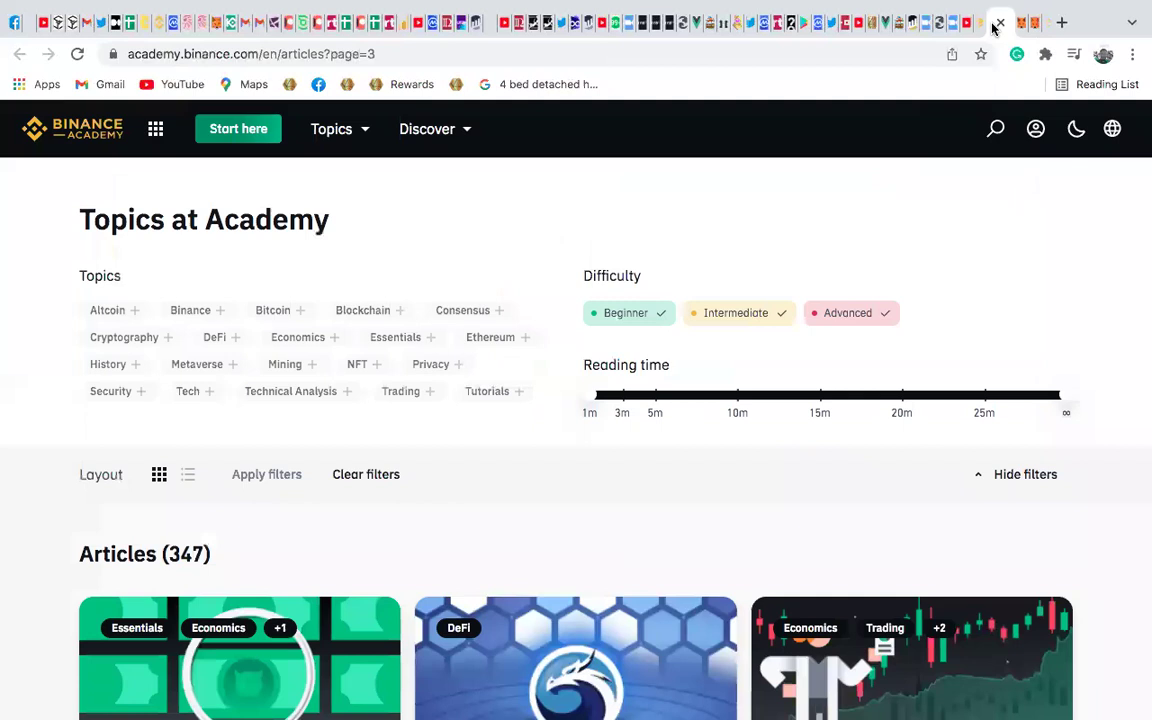
{"action": "left_click", "coordinate": [985, 22]}
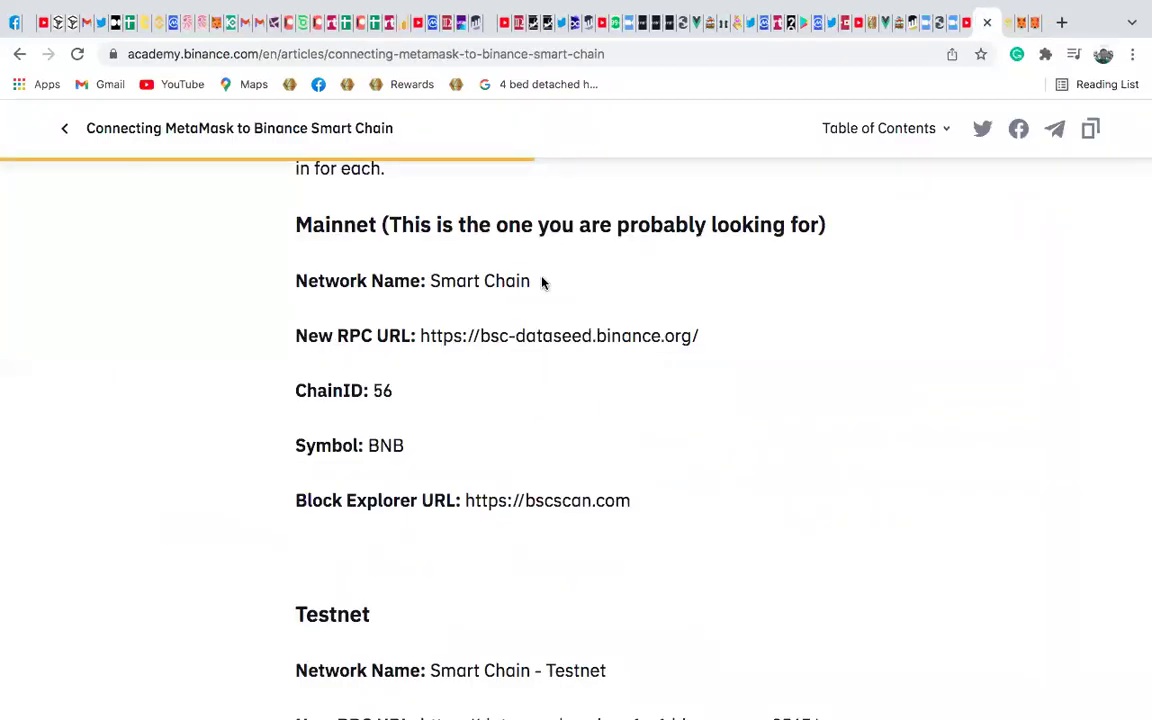
{"action": "left_click_drag", "start_coordinate": [530, 281], "coordinate": [433, 281]}
{"action": "key", "text": "ctrl+c"}
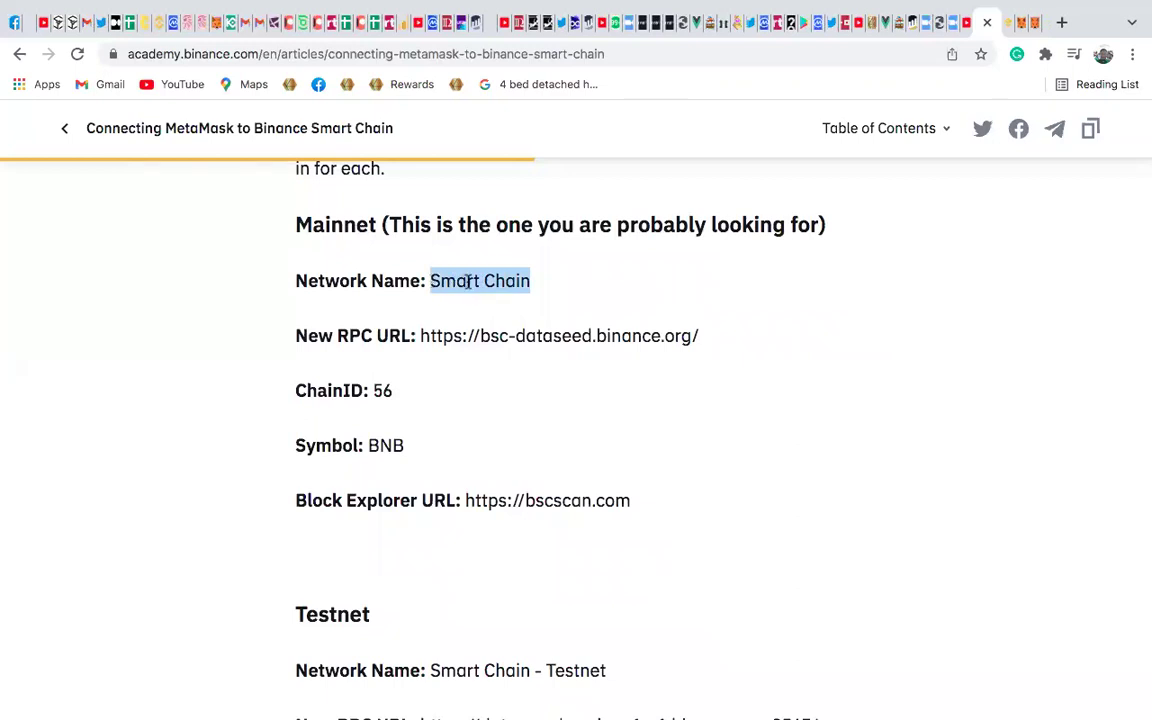
{"action": "left_click", "coordinate": [1036, 24]}
{"action": "left_click", "coordinate": [1036, 24]}
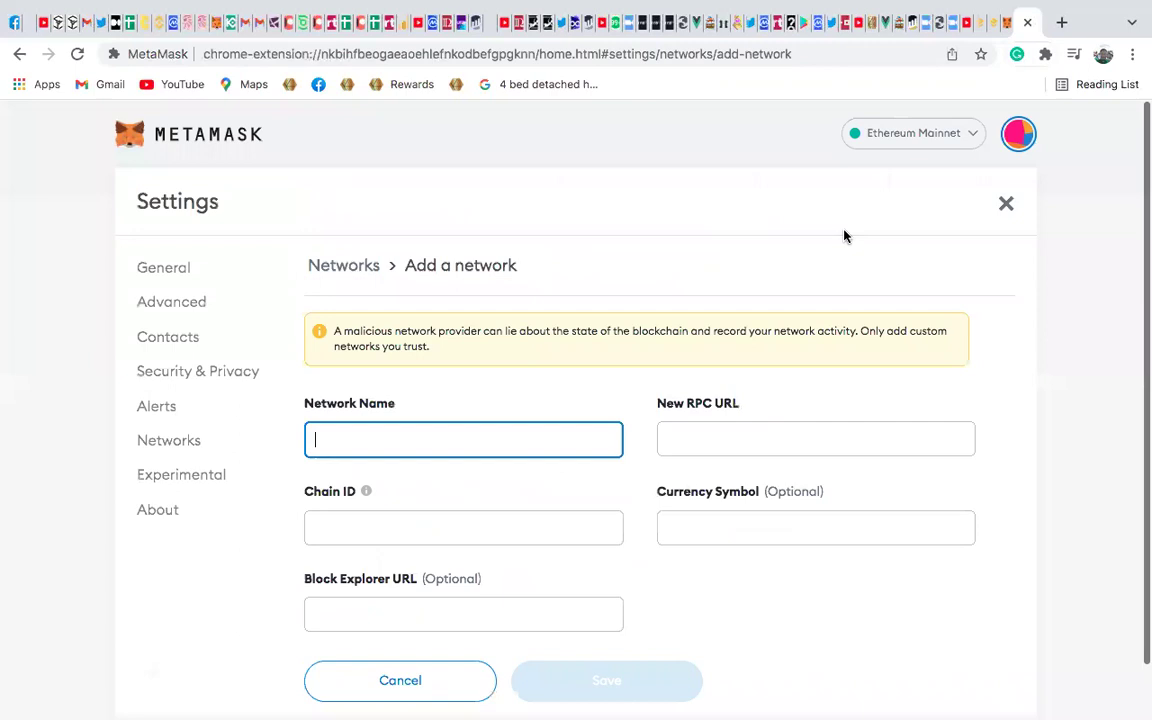
{"action": "key", "text": "ctrl+v"}
{"action": "left_click", "coordinate": [982, 20]}
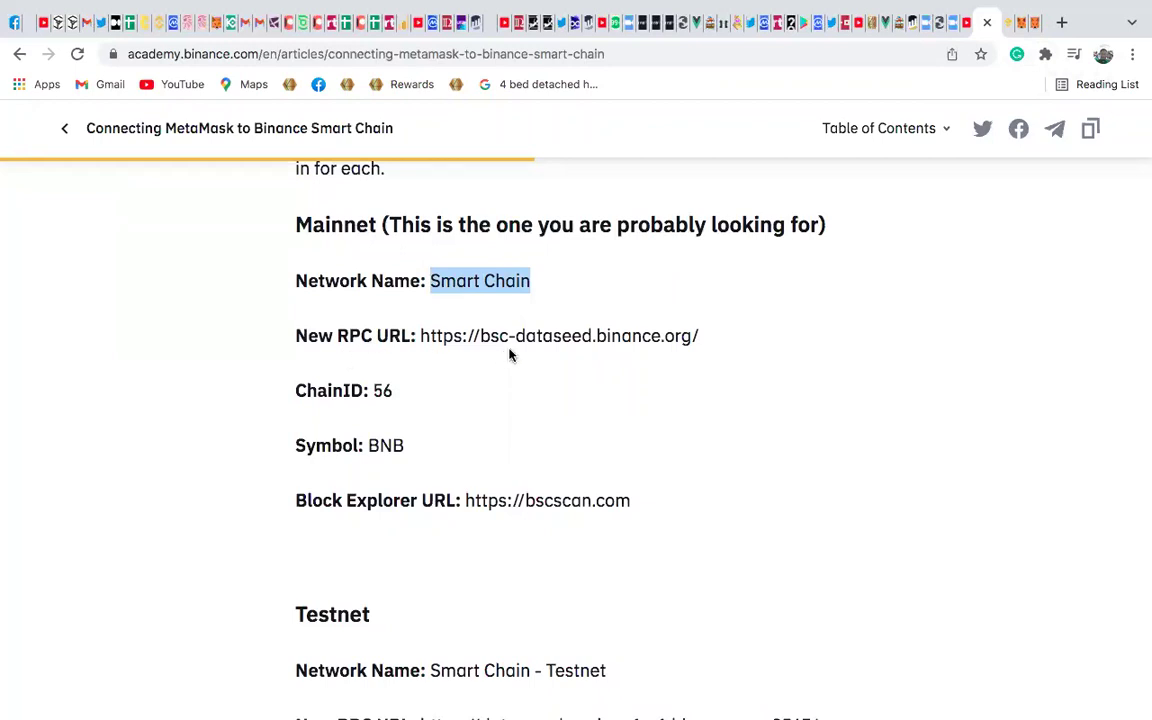
{"action": "left_click_drag", "start_coordinate": [712, 344], "coordinate": [420, 340]}
{"action": "key", "text": "super+c"}
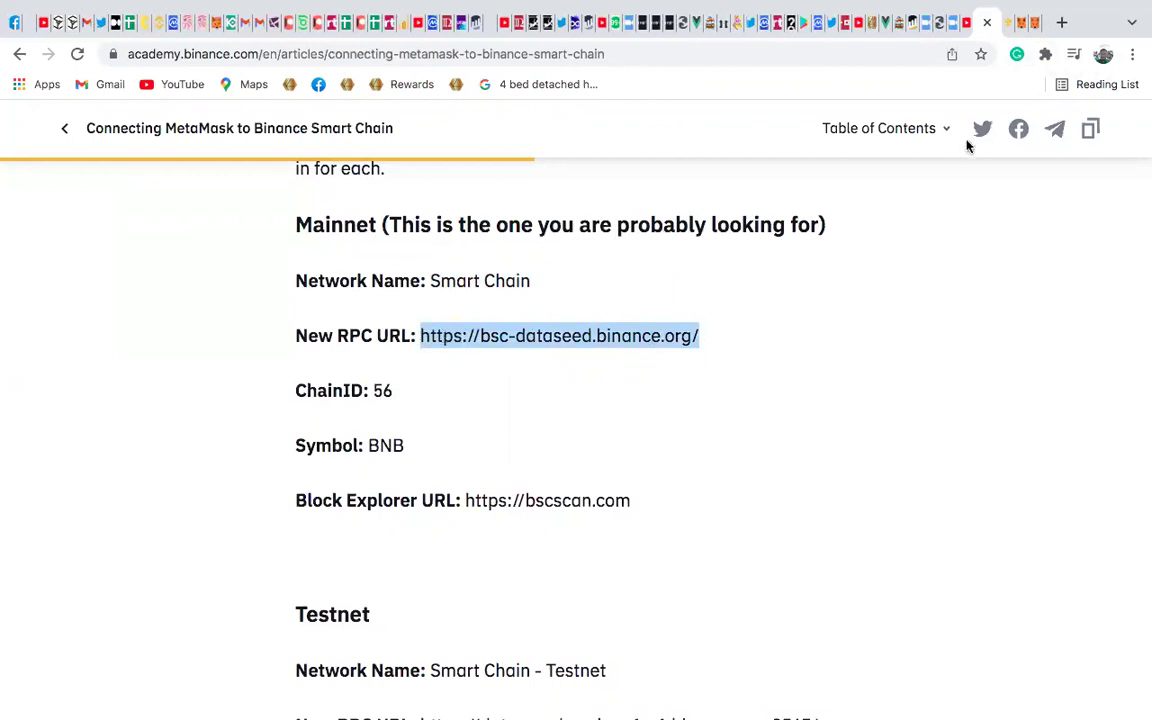
{"action": "left_click", "coordinate": [1020, 22]}
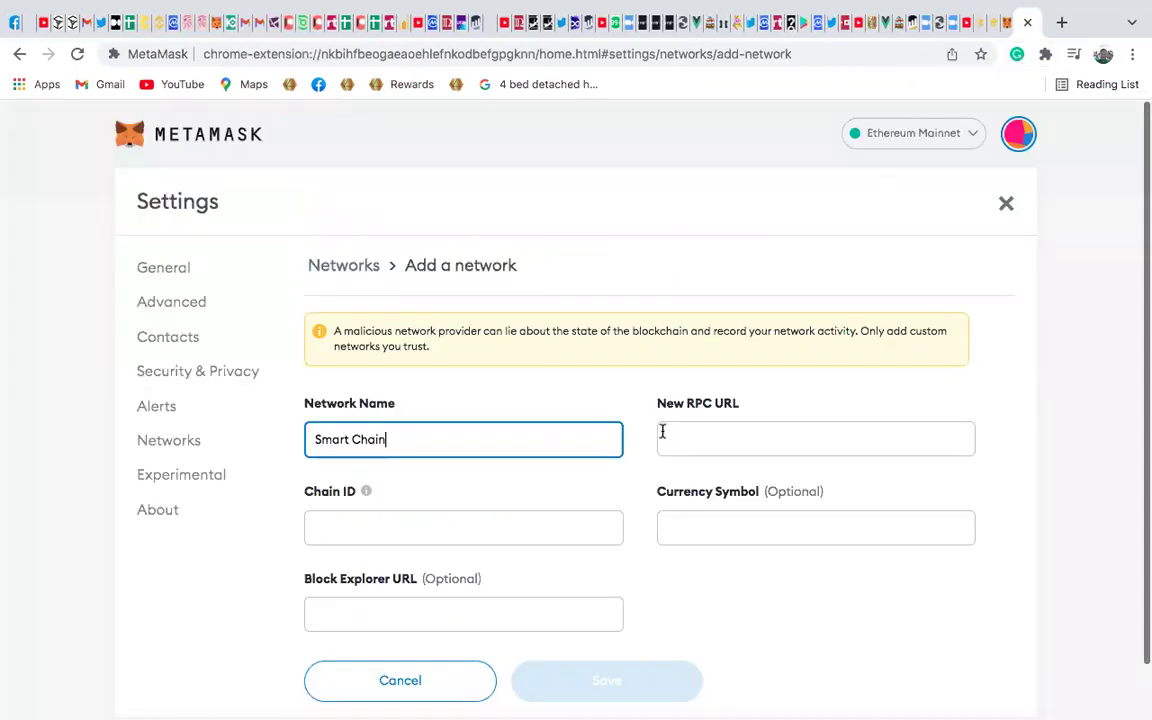
{"action": "left_click", "coordinate": [704, 424]}
{"action": "key", "text": "super+v"}
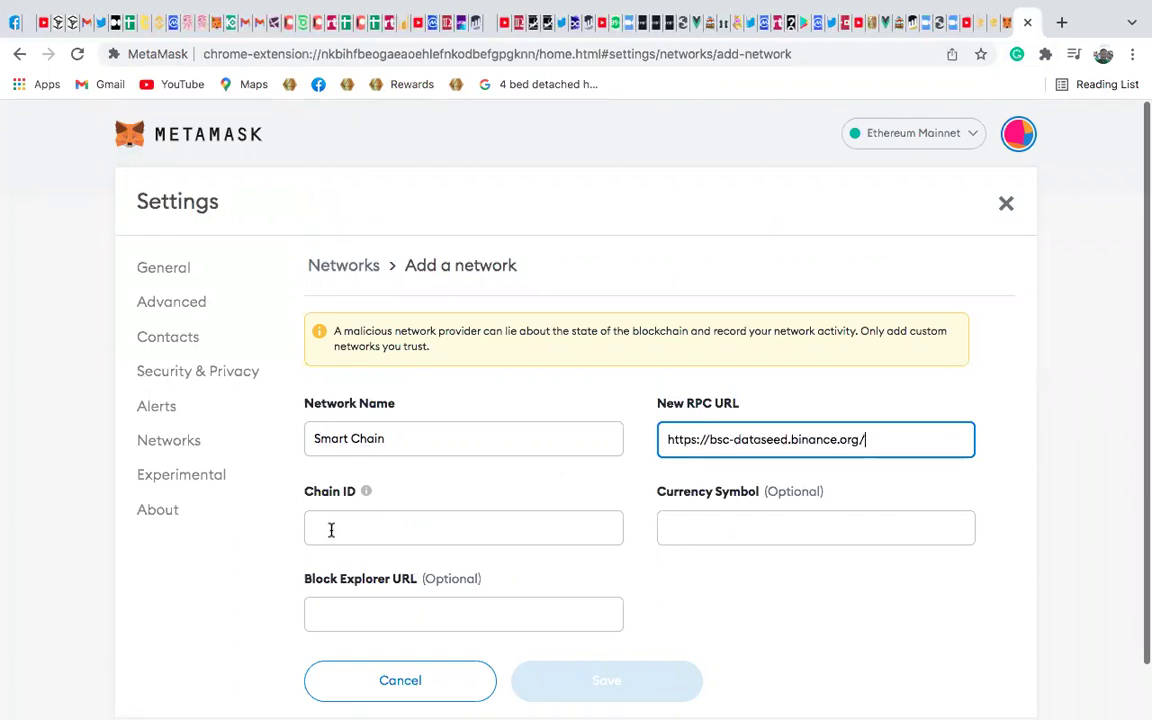
{"action": "left_click", "coordinate": [985, 22]}
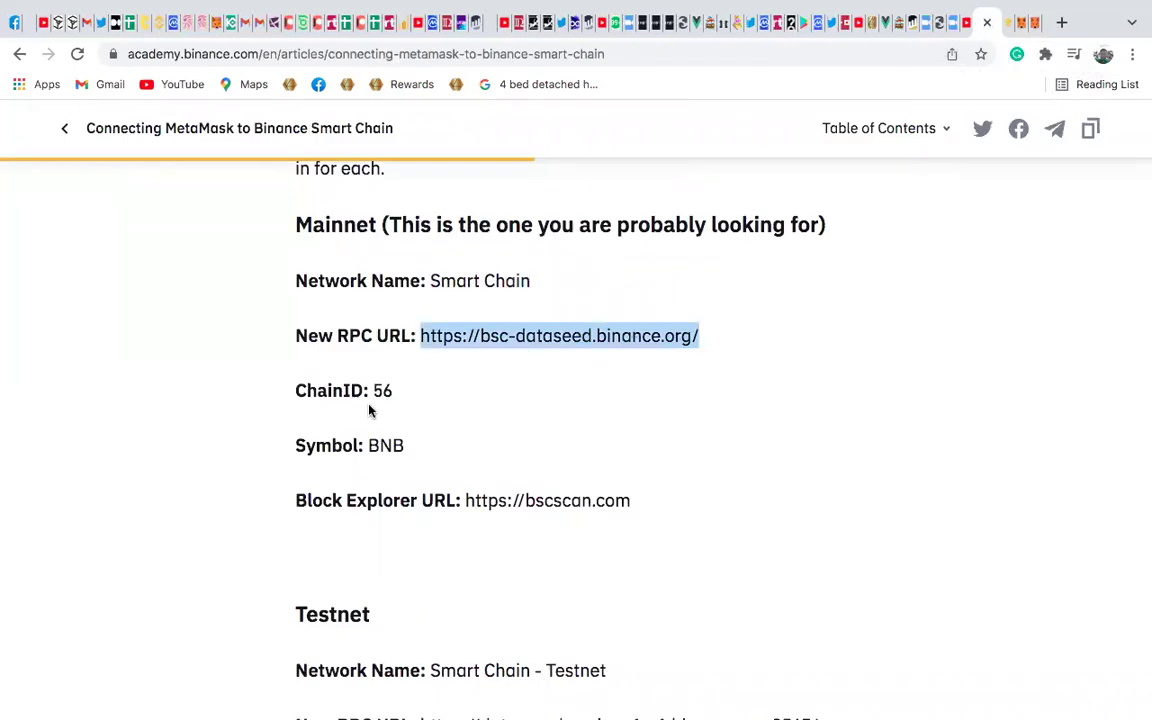
Step: Enter chain ID 56 and currency symbol BNB in the new network form
{"action": "left_click", "coordinate": [1030, 22]}
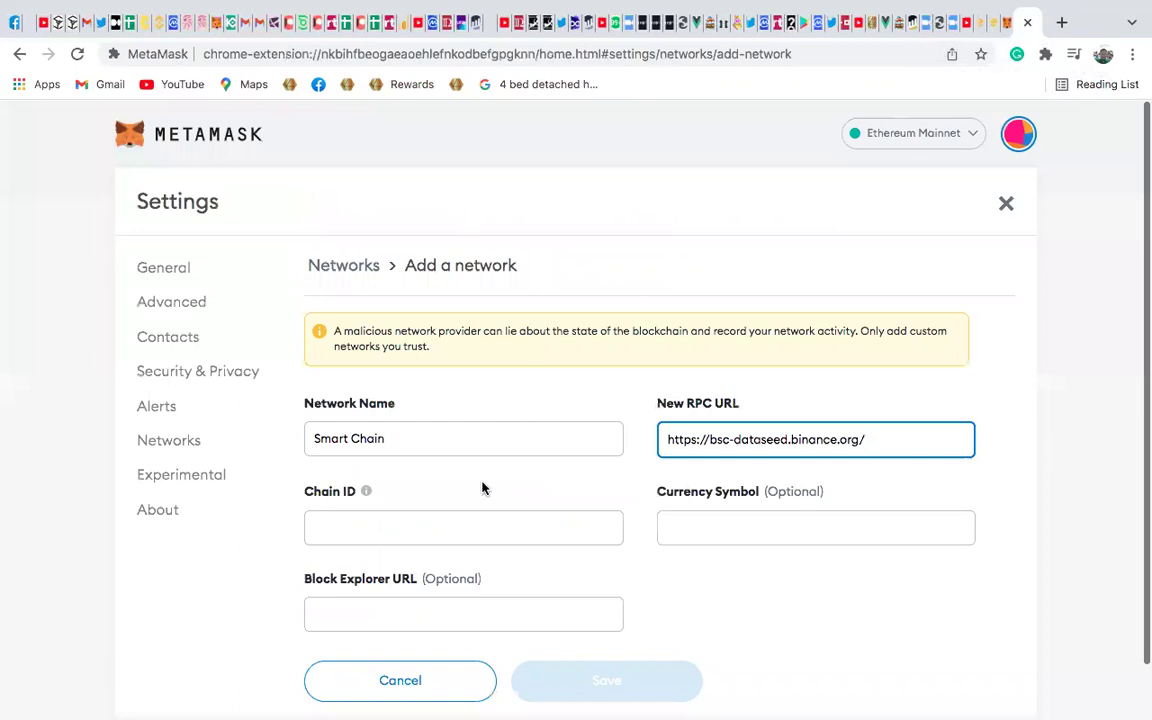
{"action": "left_click", "coordinate": [389, 530]}
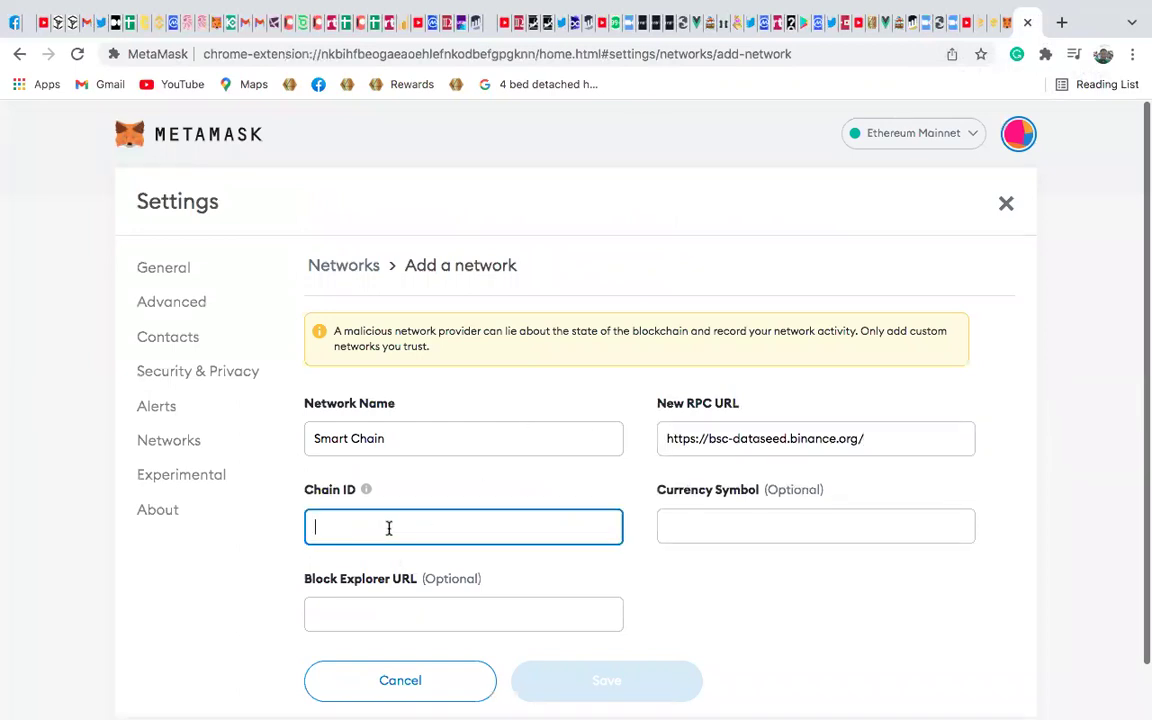
{"action": "type", "text": "56"}
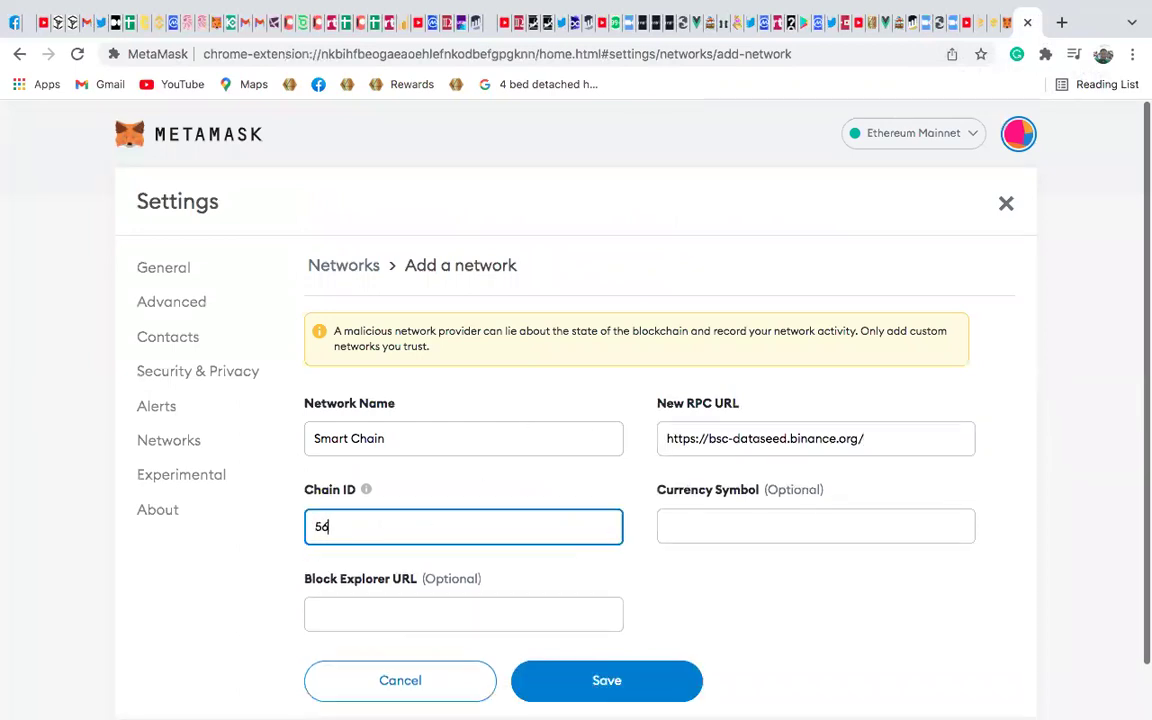
{"action": "left_click", "coordinate": [995, 24]}
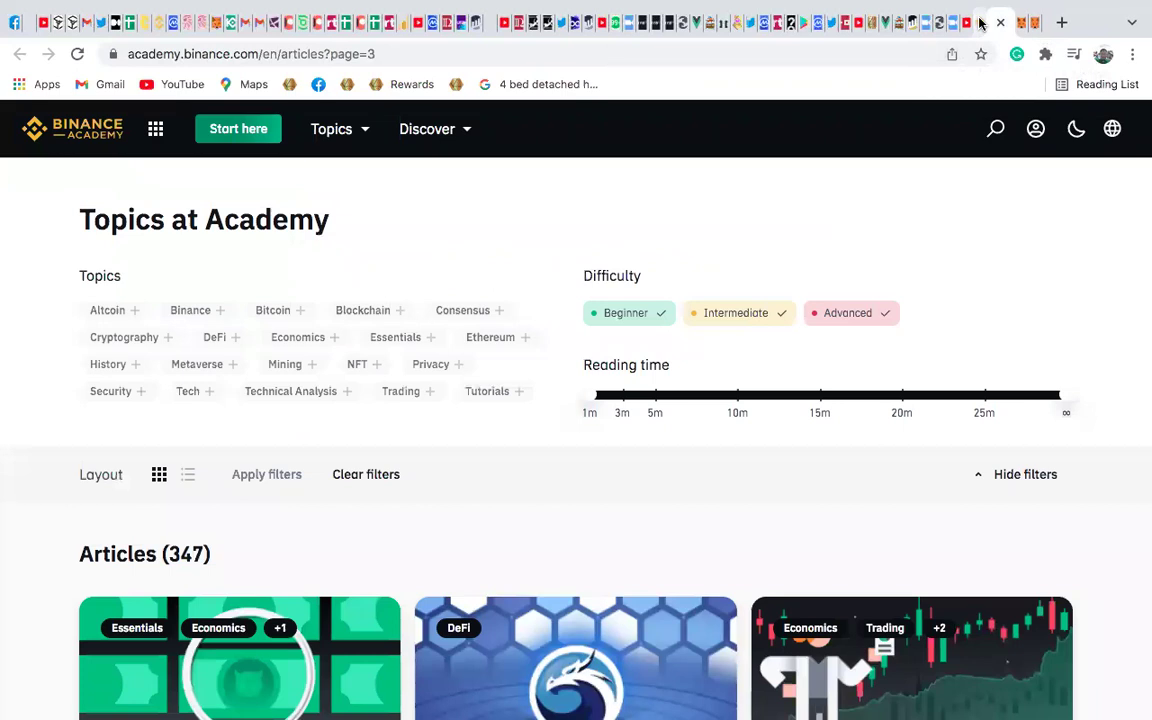
{"action": "left_click", "coordinate": [975, 22]}
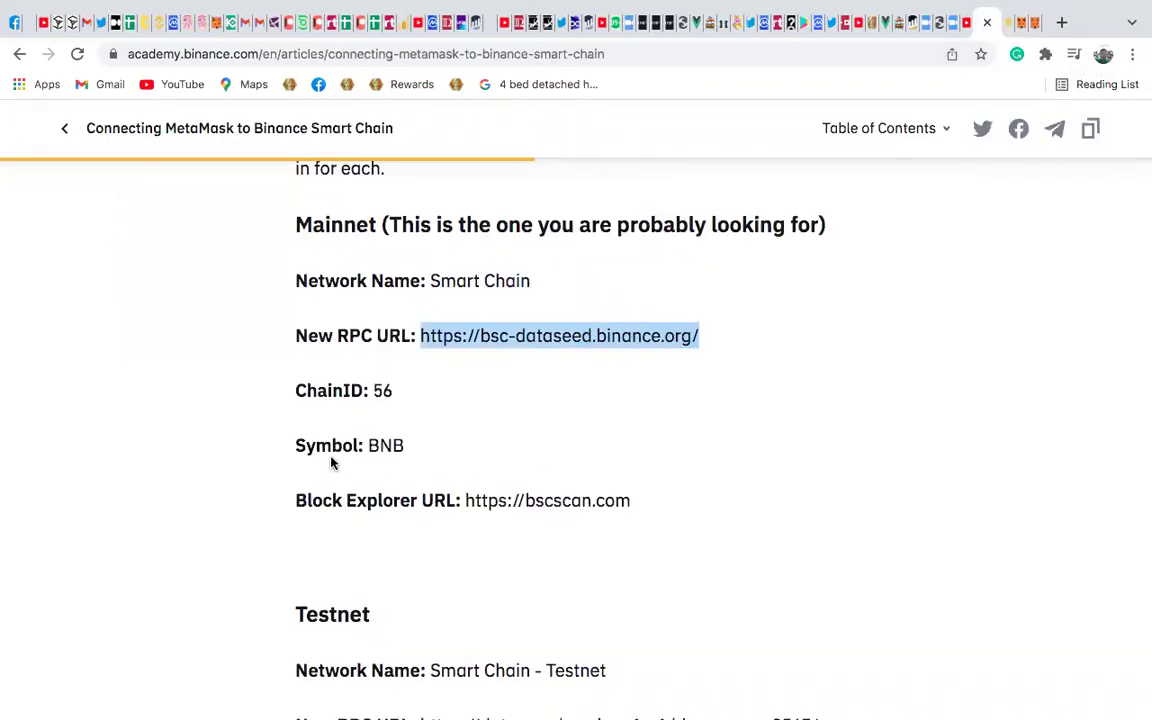
{"action": "left_click_drag", "start_coordinate": [404, 446], "coordinate": [368, 446]}
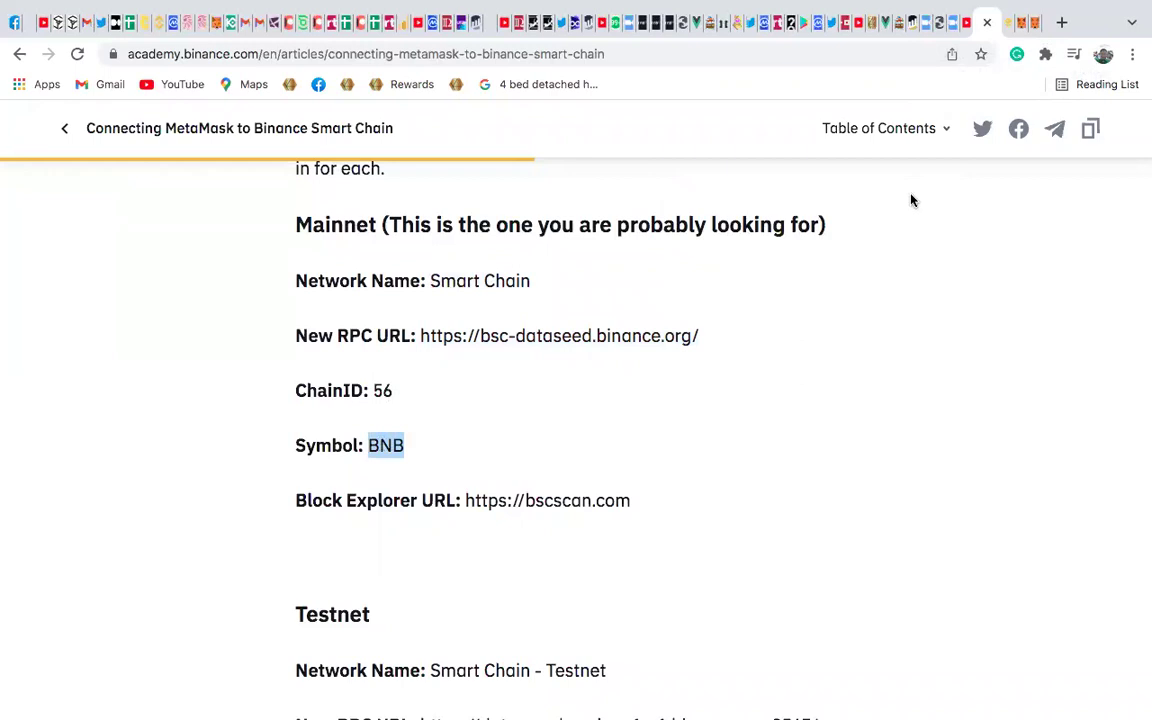
{"action": "left_click", "coordinate": [1027, 24]}
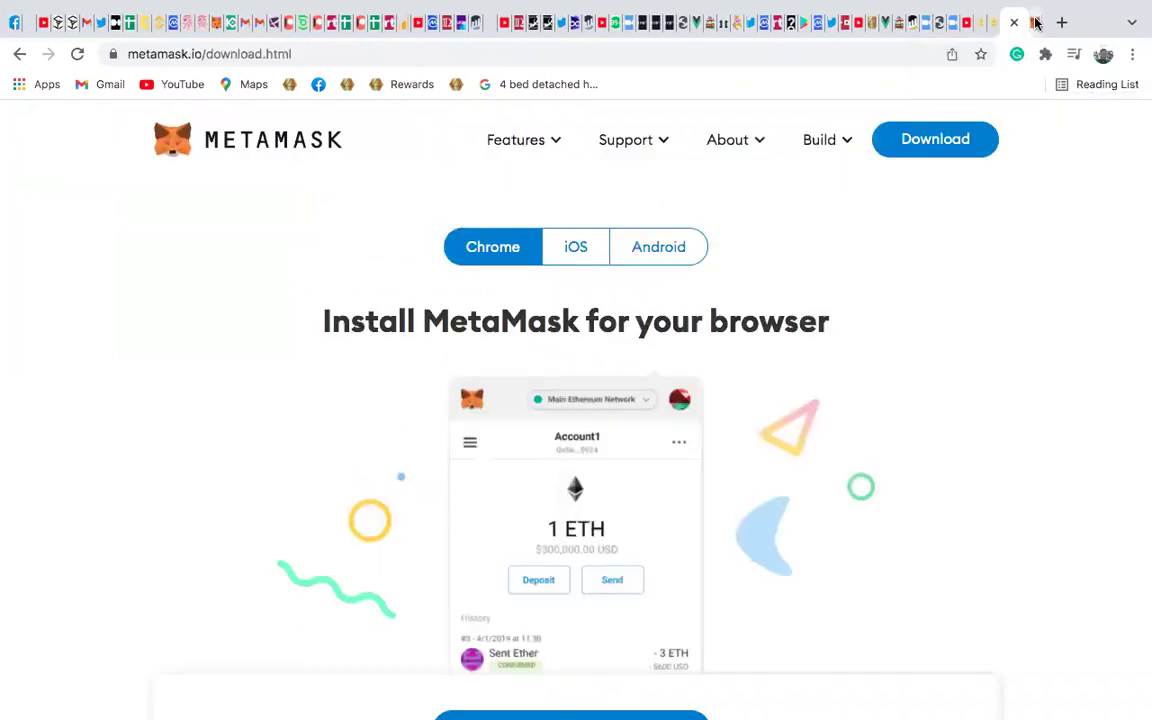
{"action": "left_click", "coordinate": [1031, 22]}
{"action": "type", "text": "6"}
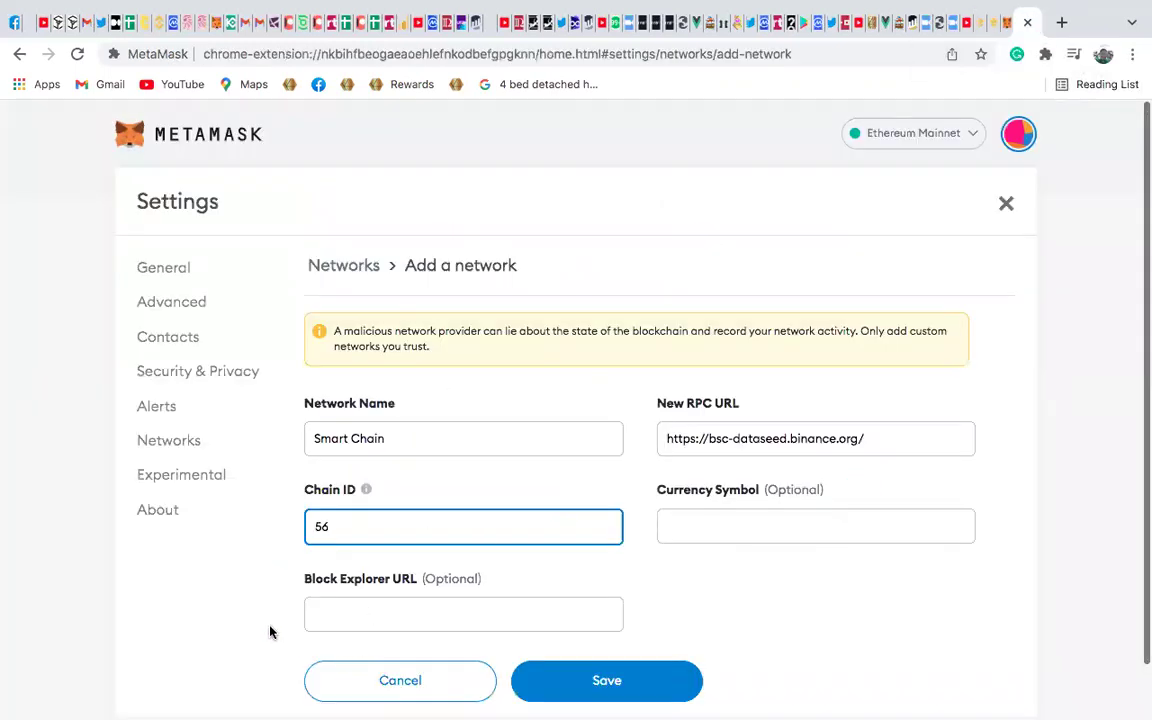
{"action": "left_click", "coordinate": [740, 535]}
{"action": "type", "text": "BNB"}
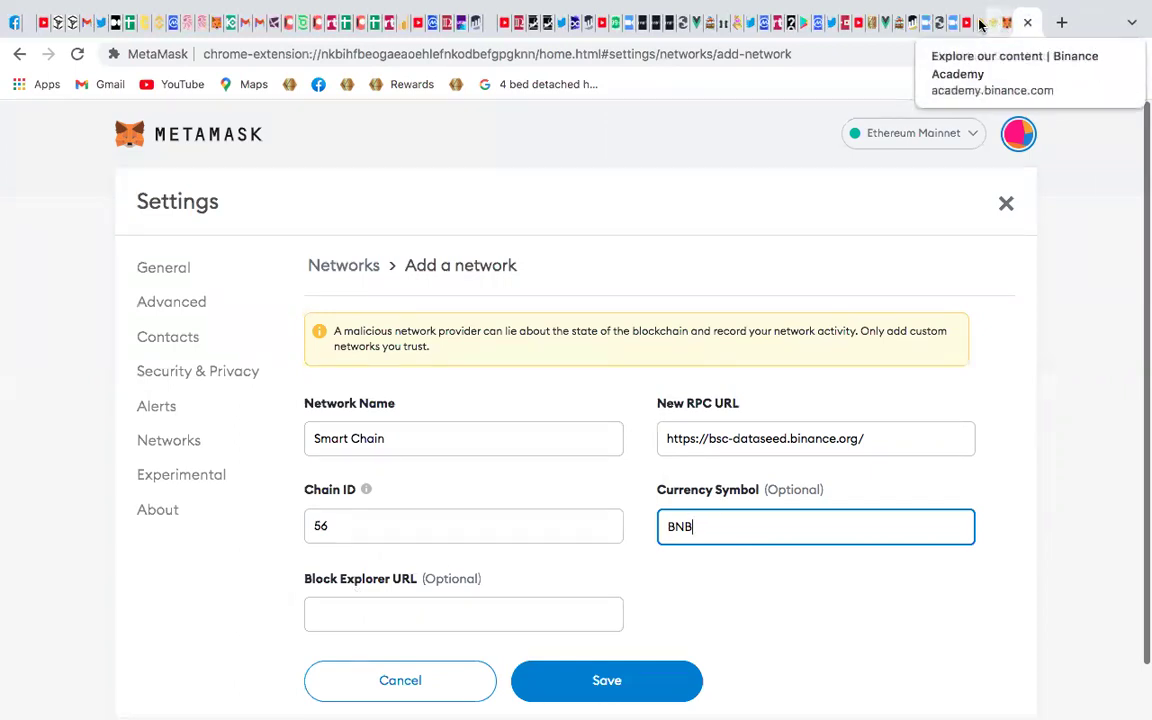
{"action": "left_click", "coordinate": [1024, 22]}
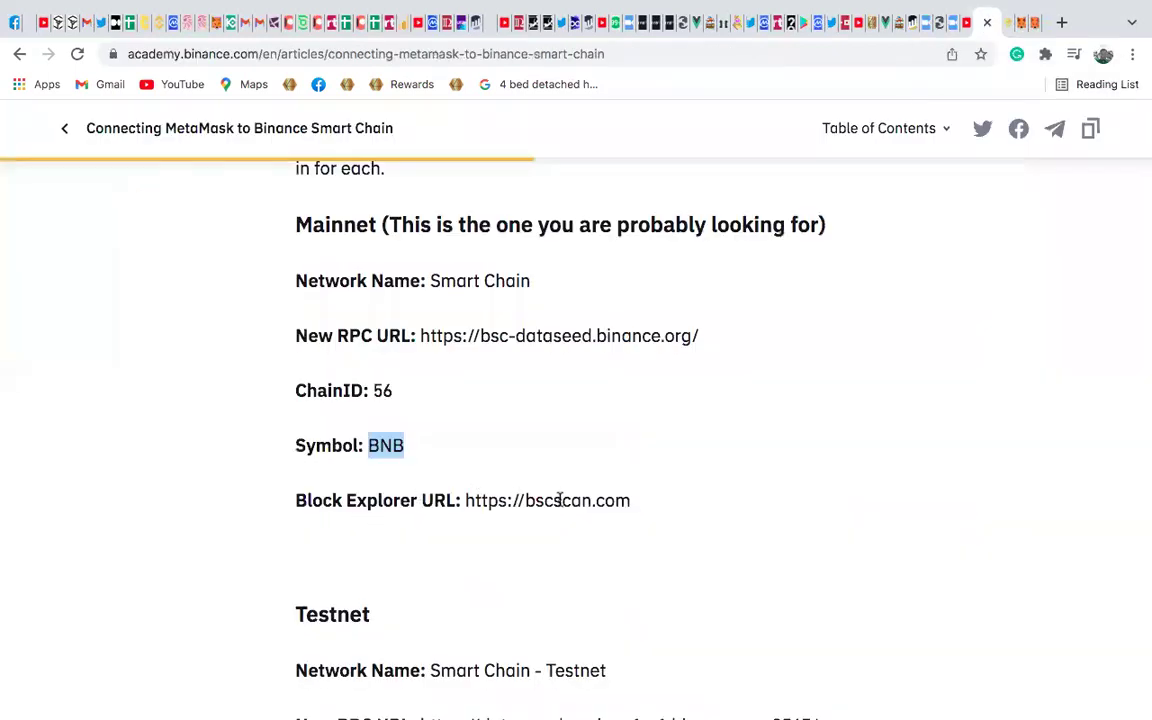
{"action": "left_click_drag", "start_coordinate": [636, 505], "coordinate": [463, 483]}
{"action": "key", "text": "ctrl+c"}
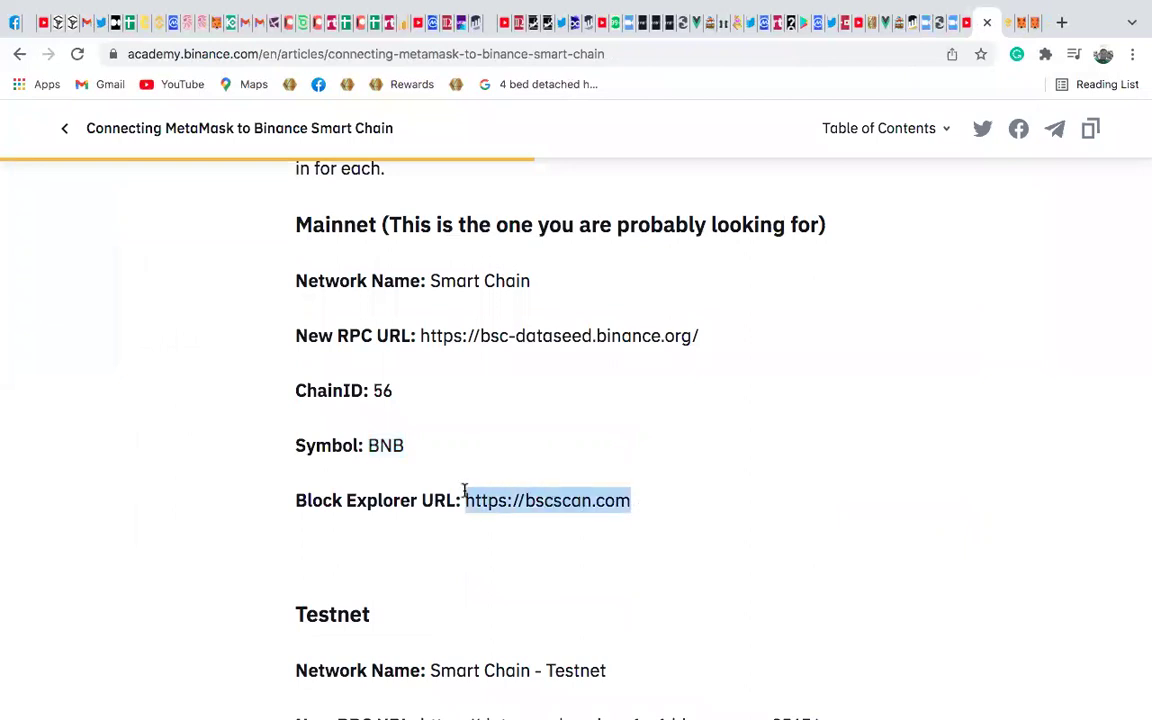
{"action": "left_click", "coordinate": [1034, 22]}
{"action": "left_click", "coordinate": [370, 609]}
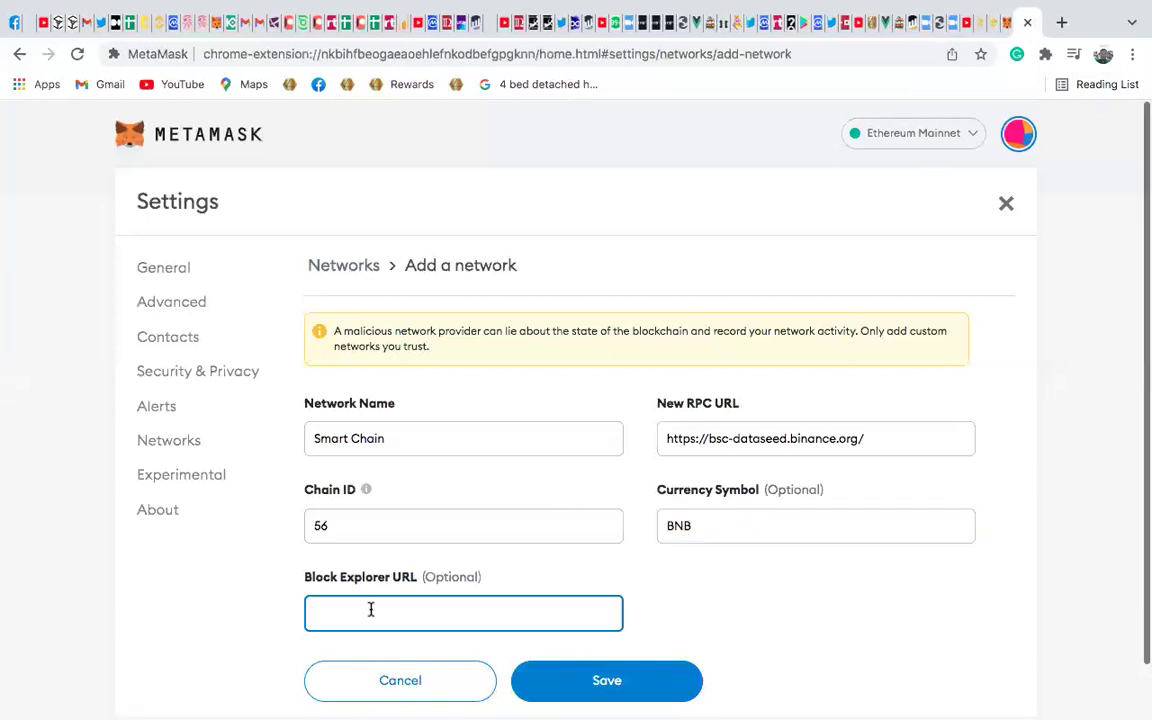
{"action": "key", "text": "ctrl+v"}
Step: Save the Smart Chain network so the wallet switches to it showing 0 BNB
{"action": "left_click", "coordinate": [658, 680]}
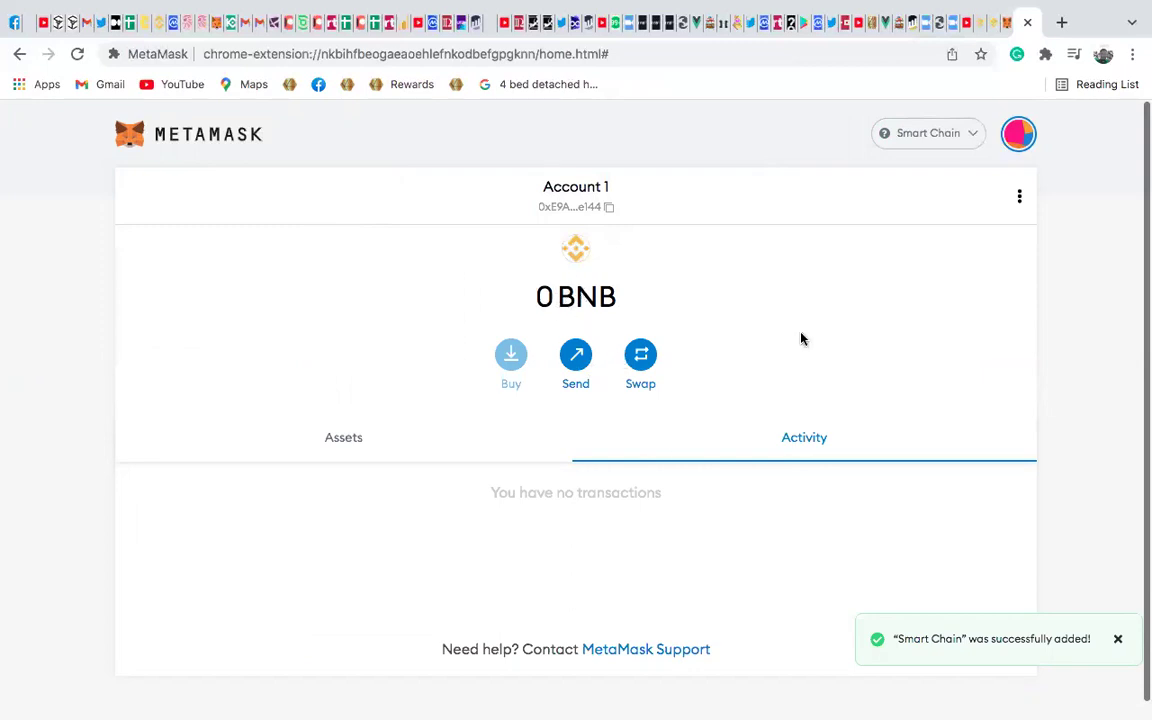
{"action": "left_click", "coordinate": [968, 134]}
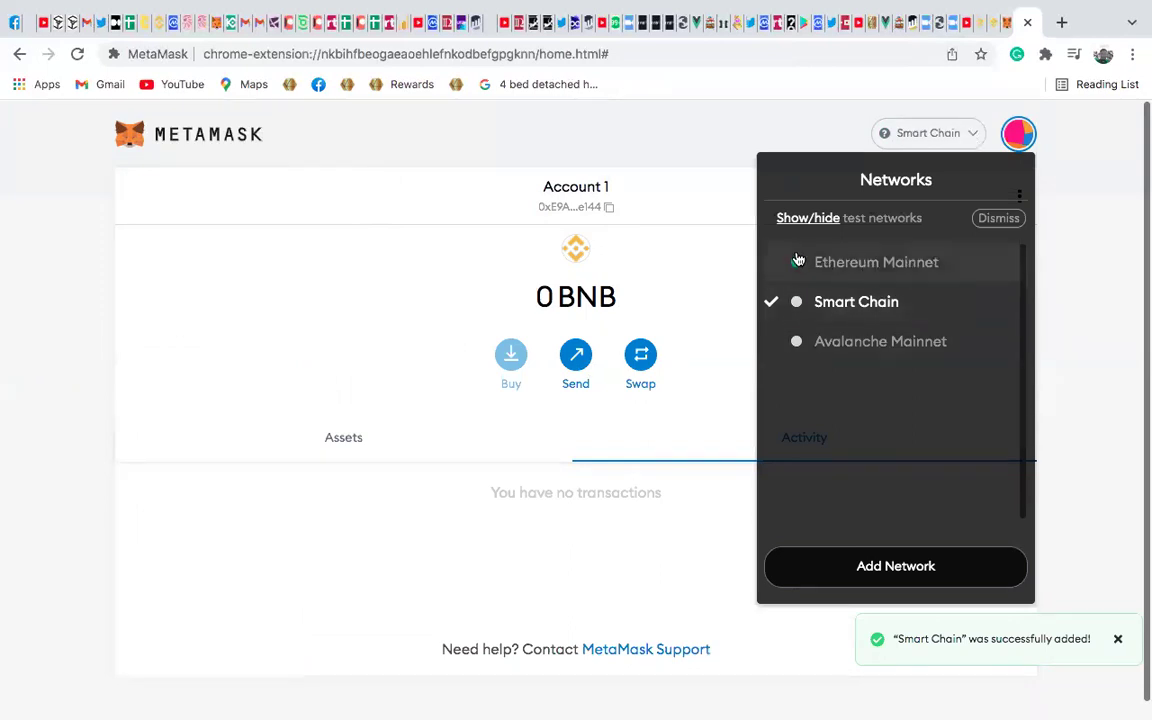
{"action": "left_click", "coordinate": [907, 263]}
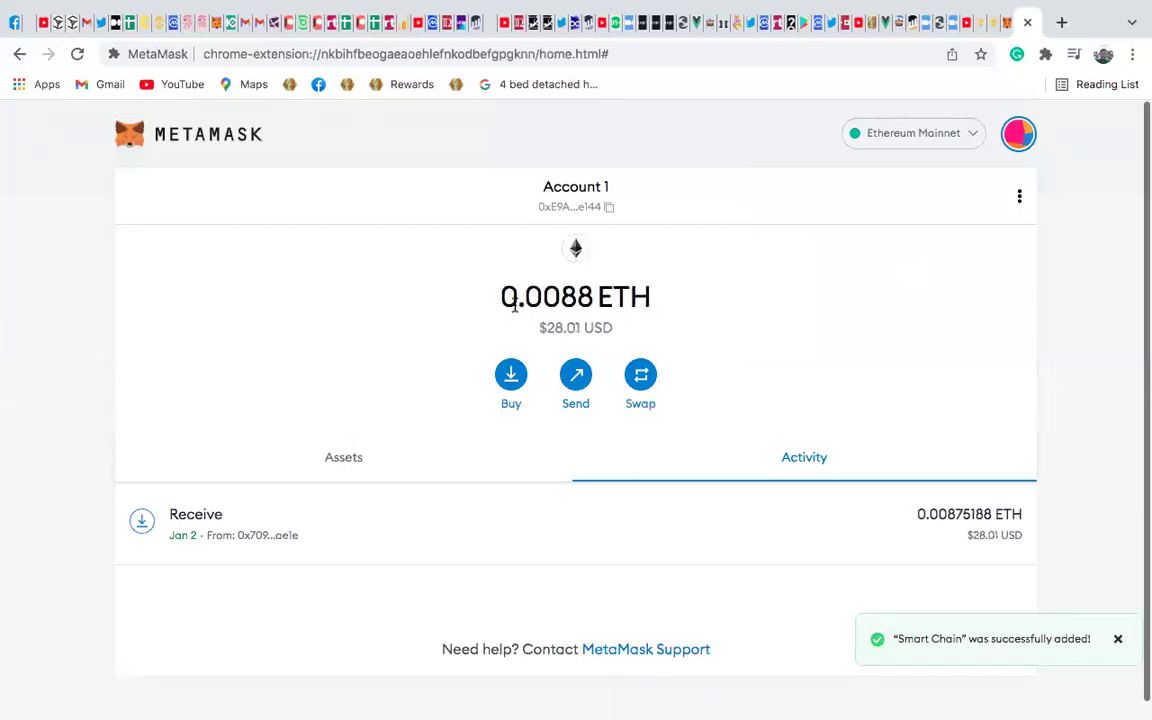
{"action": "left_click", "coordinate": [962, 133]}
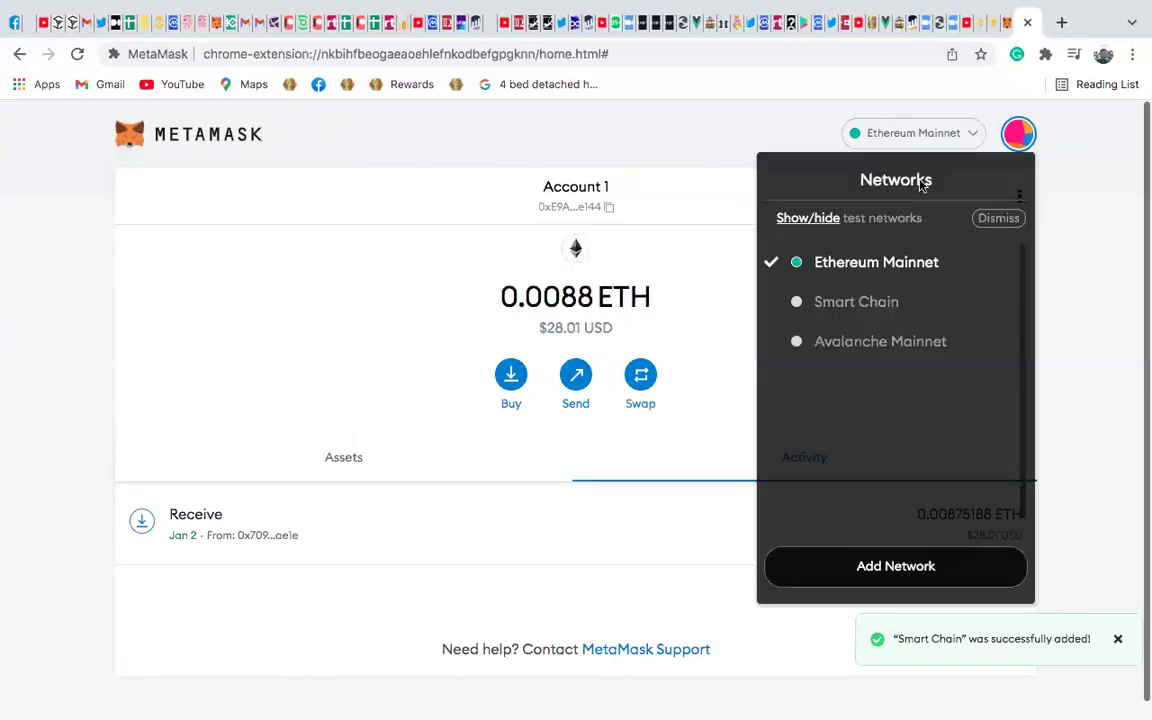
{"action": "left_click", "coordinate": [860, 301]}
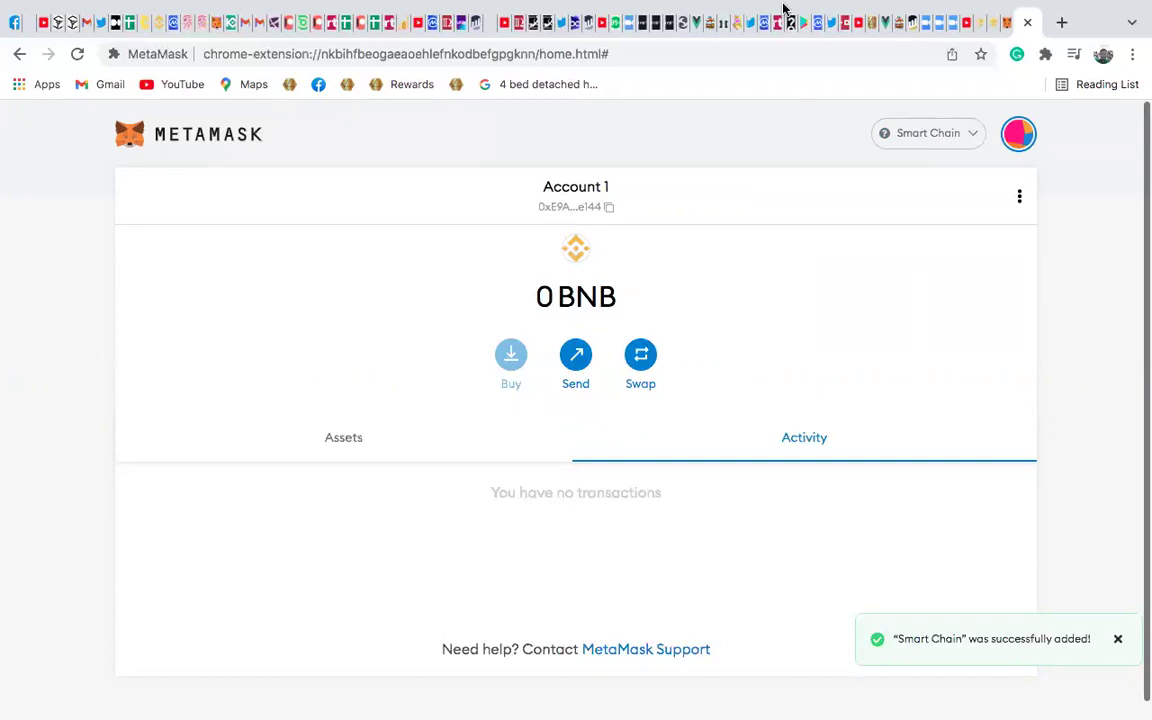
{"action": "mouse_move", "coordinate": [706, 6]}
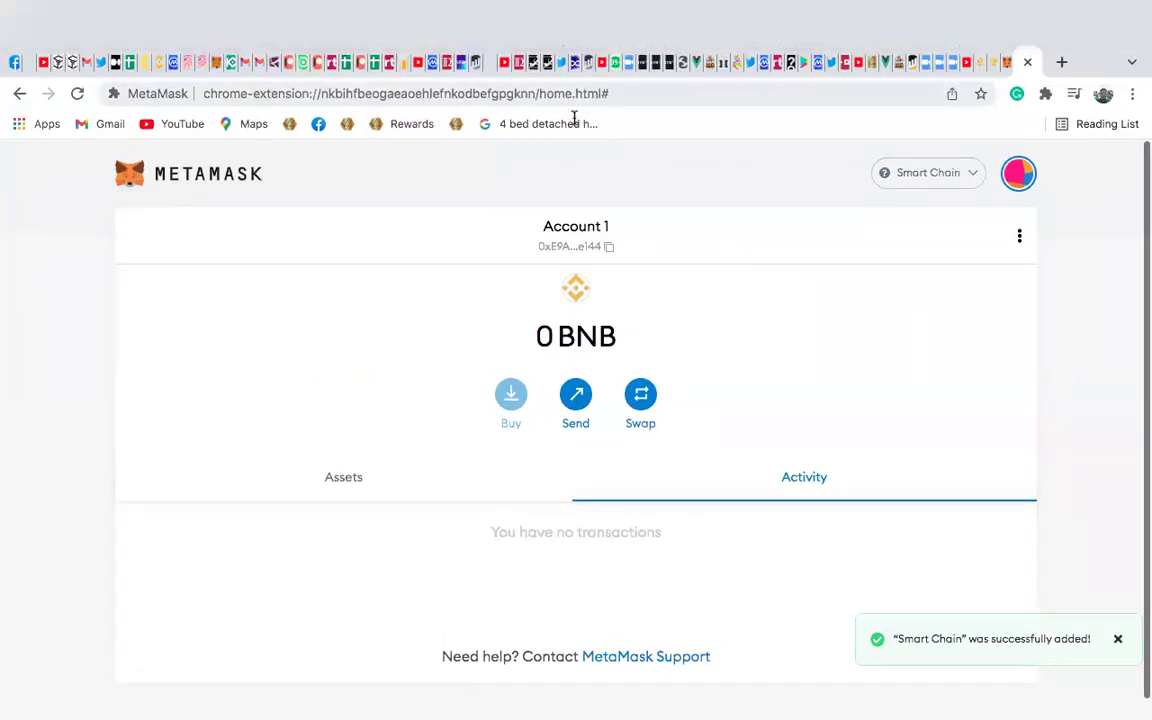